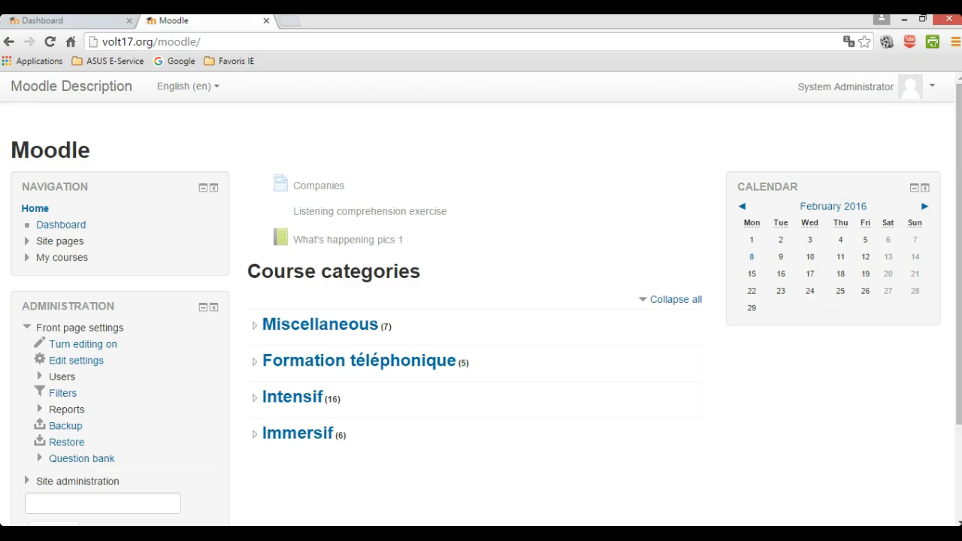
# Open the M3 course (8 to 12/02/2016) in the Intensif category and look over its collapsible sections.
pyautogui.click(293, 401)
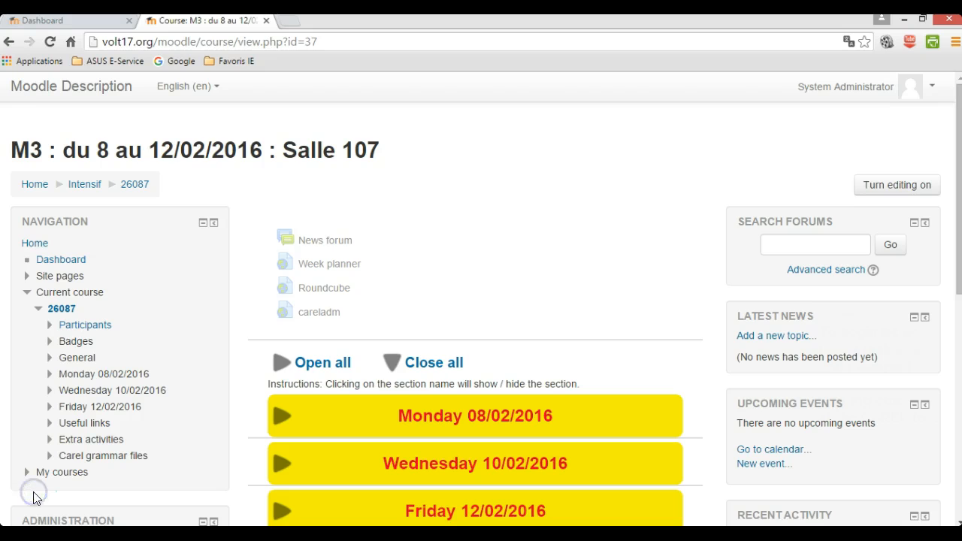
pyautogui.scroll(-1, 711, 420)
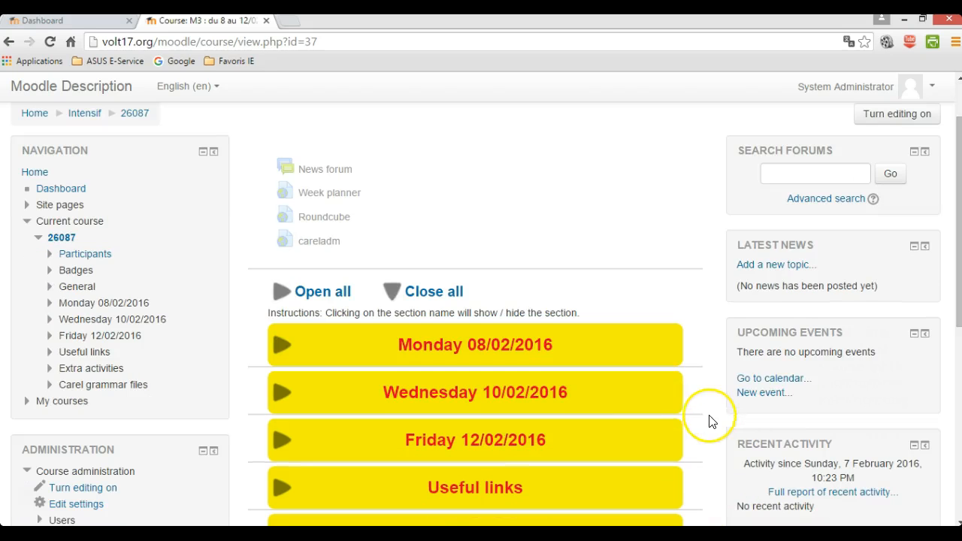
pyautogui.scroll(1, 691, 301)
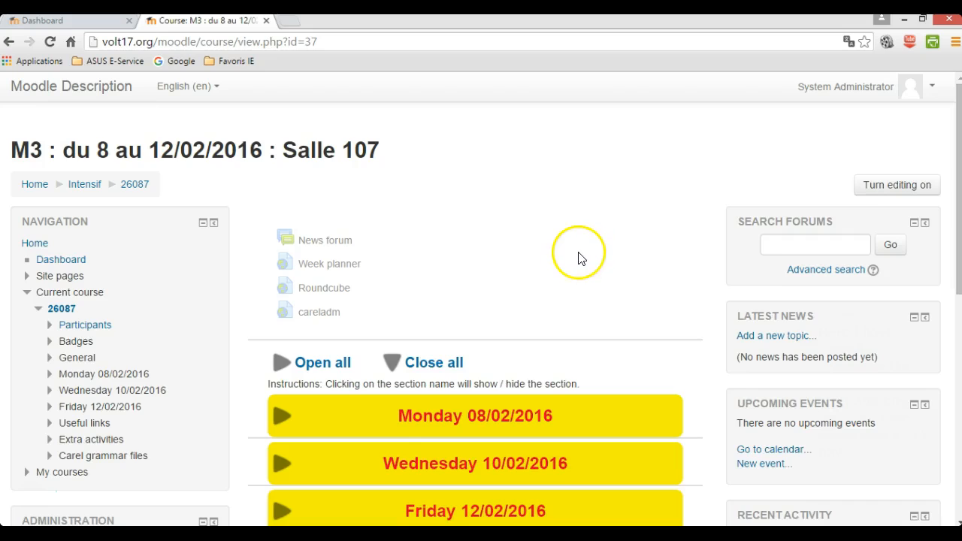
pyautogui.scroll(-1, 578, 256)
pyautogui.click(578, 332)
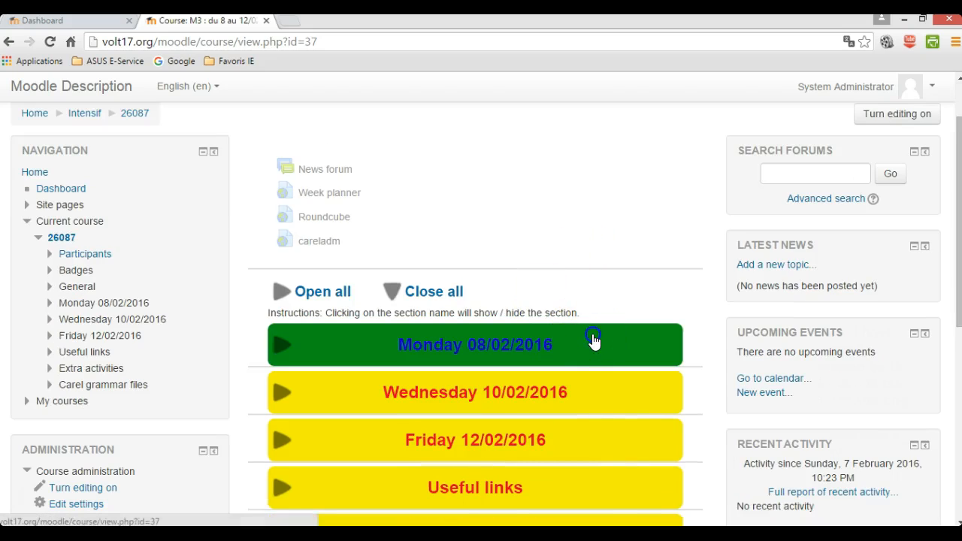
pyautogui.click(593, 339)
pyautogui.scroll(-1, 594, 339)
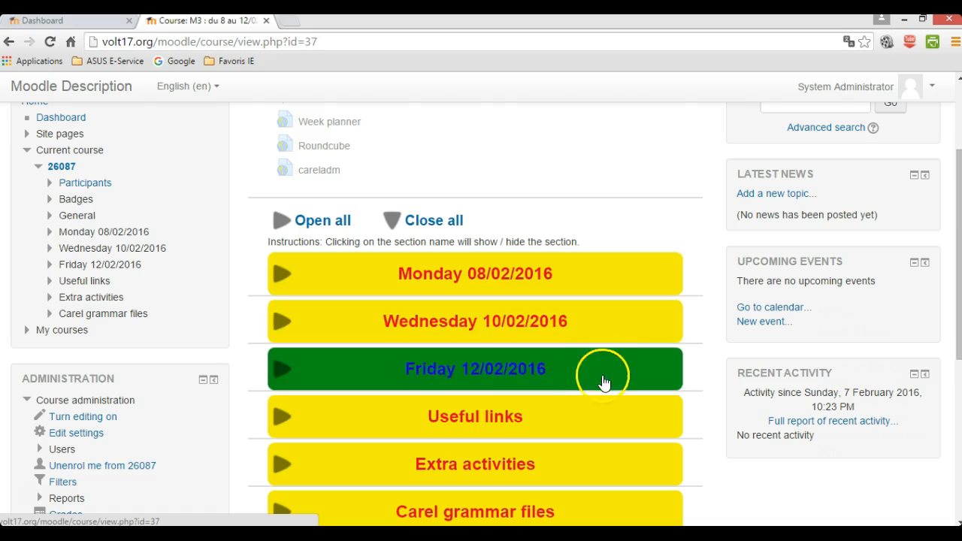
pyautogui.scroll(-2, 606, 382)
pyautogui.click(565, 281)
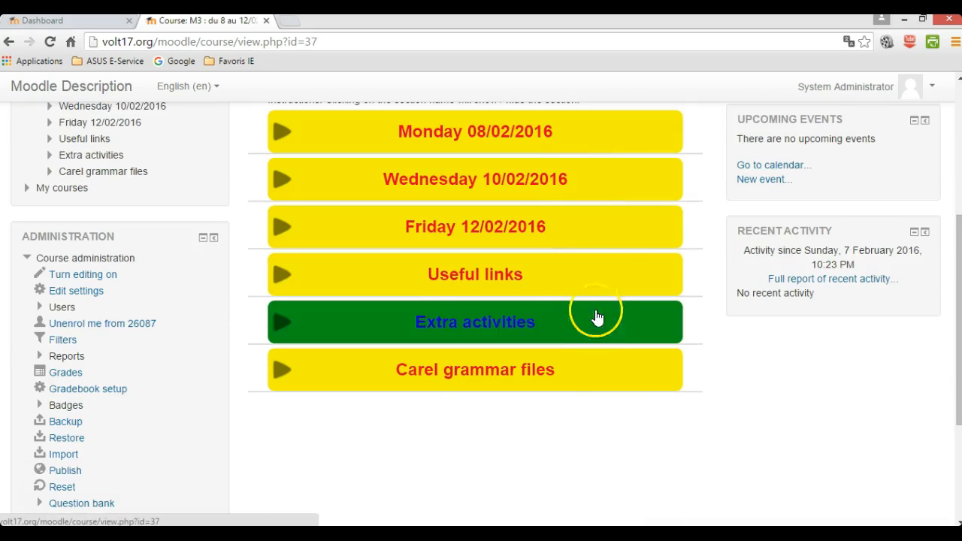
pyautogui.scroll(3, 606, 369)
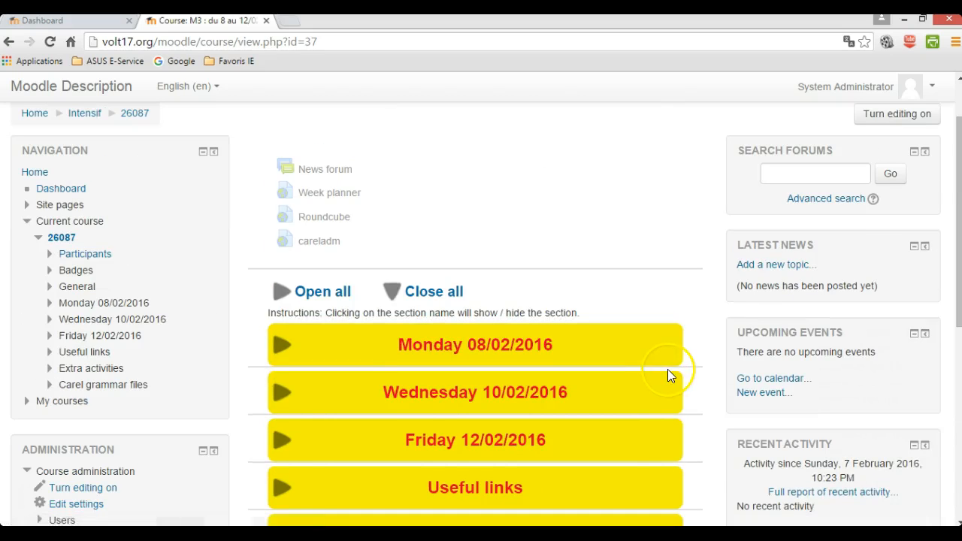
# Expand the Monday 08/02/2016 section to review its activities, and collapse it again.
pyautogui.click(631, 354)
pyautogui.scroll(-2, 677, 331)
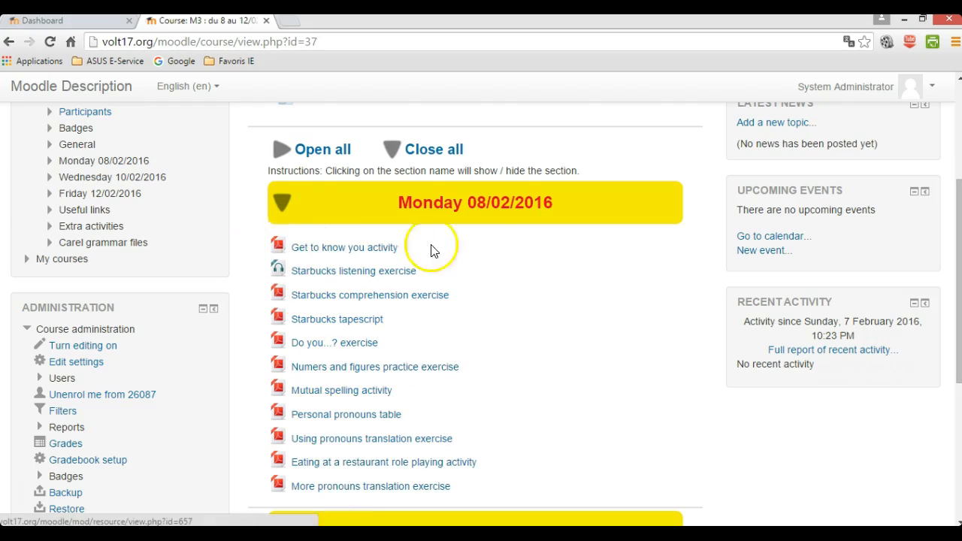
pyautogui.click(645, 202)
pyautogui.scroll(-1, 620, 243)
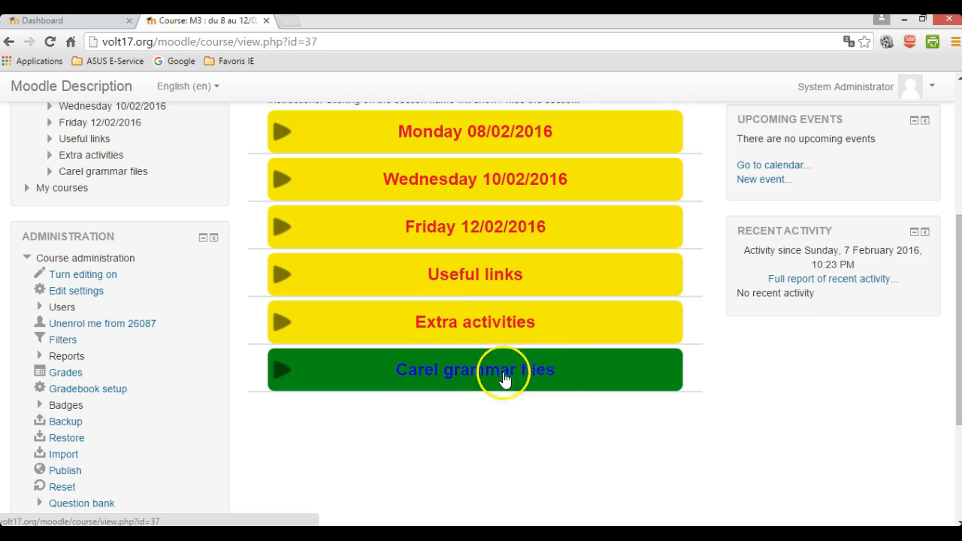
pyautogui.scroll(4, 605, 366)
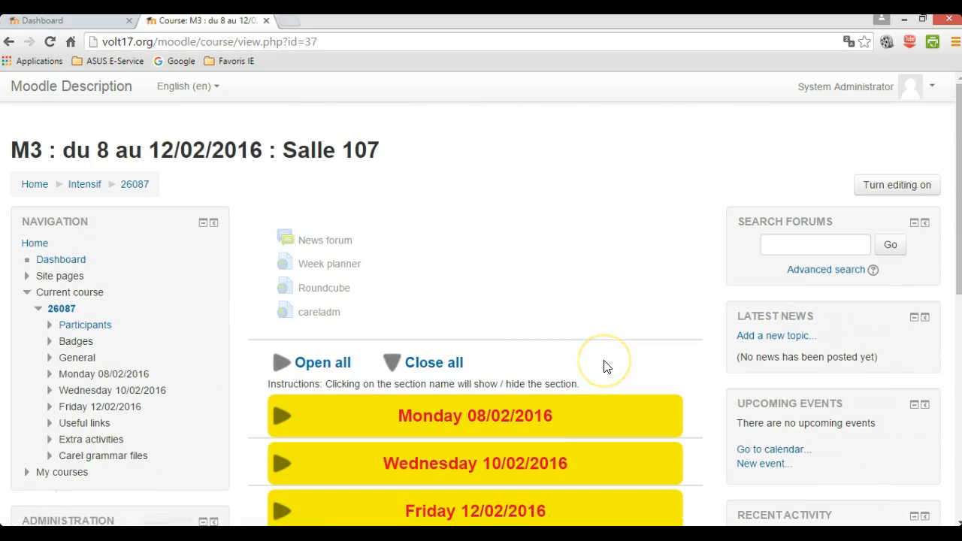
# Examine the contents of the Carel grammar files and Extra activities sections.
pyautogui.scroll(-3, 605, 366)
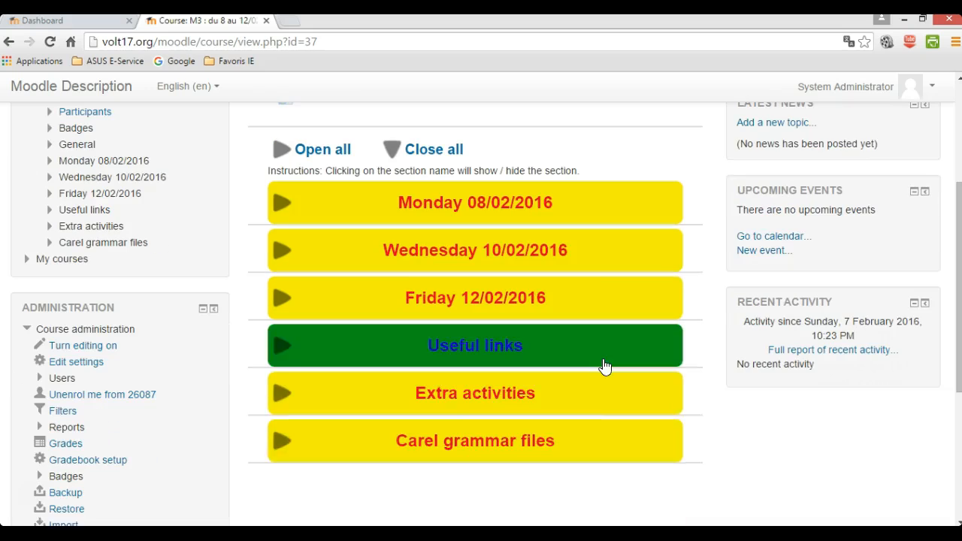
pyautogui.click(604, 442)
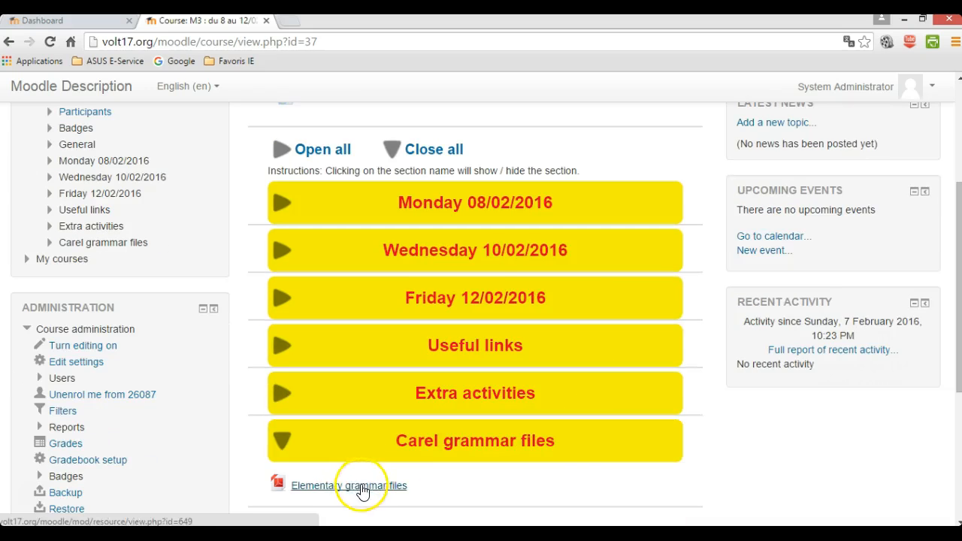
pyautogui.click(366, 396)
pyautogui.scroll(-1, 391, 394)
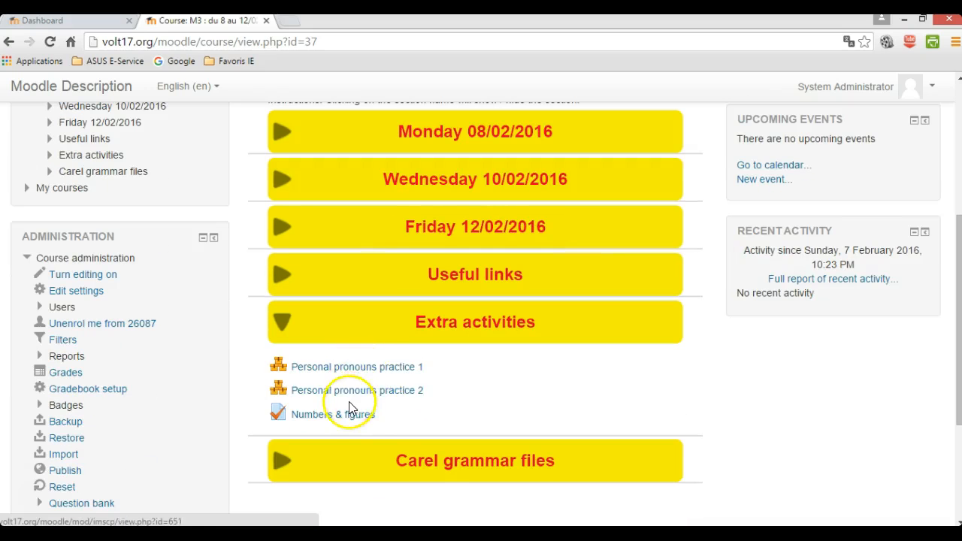
pyautogui.click(364, 335)
# Expand the Useful links section to review its resources, and collapse it again.
pyautogui.click(355, 288)
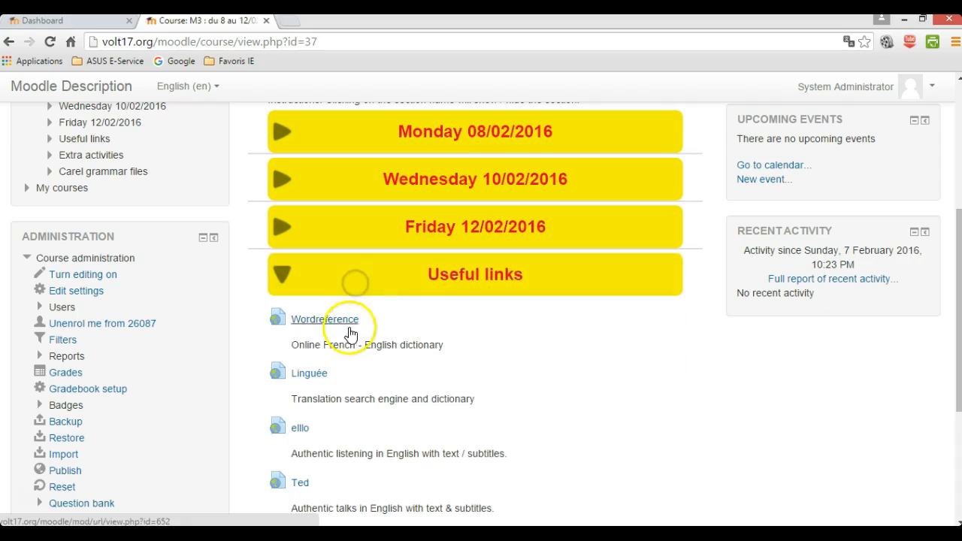
pyautogui.scroll(-2, 344, 421)
pyautogui.scroll(1, 318, 402)
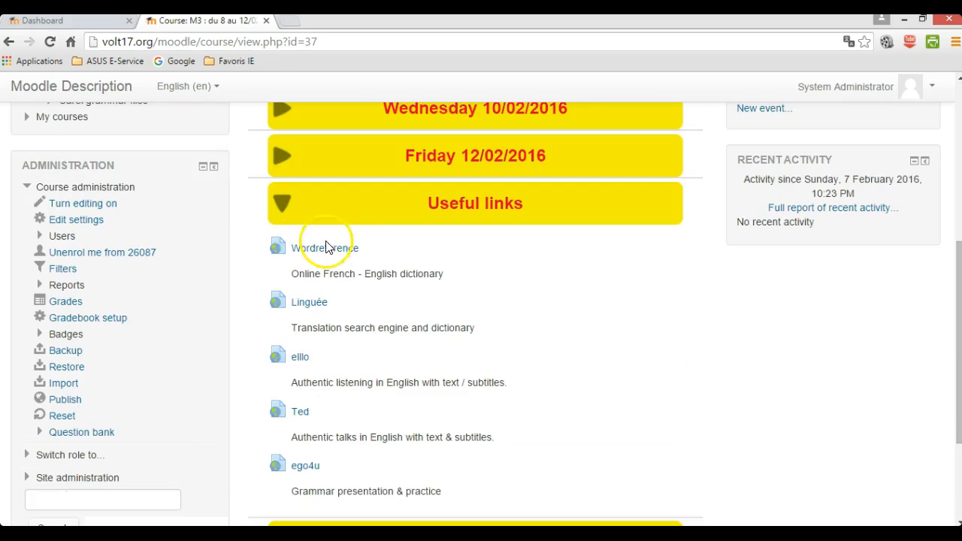
pyautogui.scroll(3, 372, 210)
pyautogui.scroll(-1, 366, 402)
pyautogui.click(382, 343)
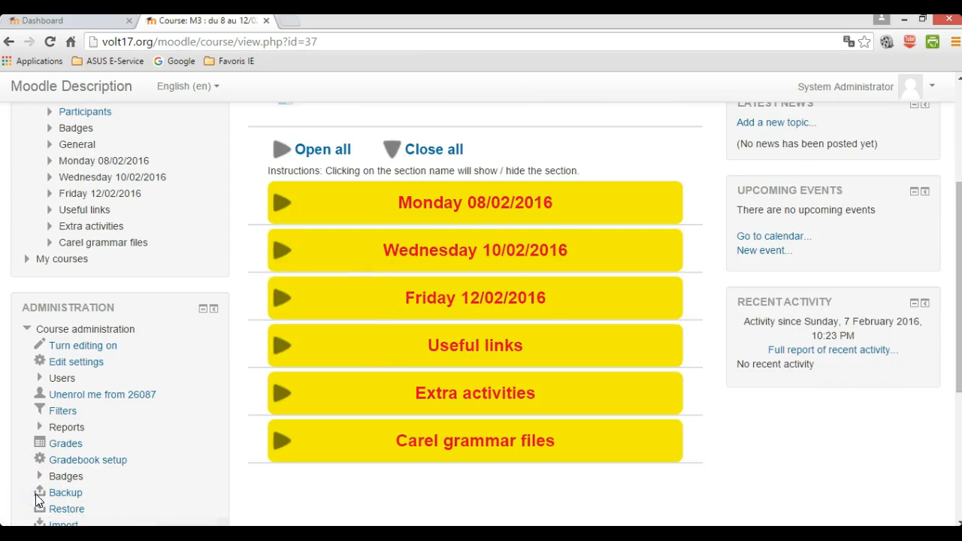
# View the course's Week planner document, close it and return to the overview of sections.
pyautogui.scroll(3, 643, 491)
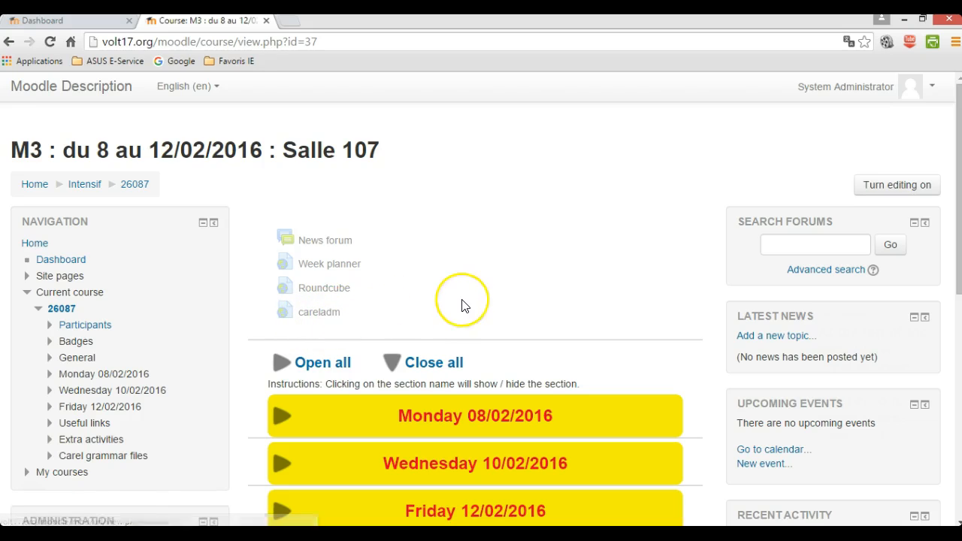
pyautogui.click(321, 267)
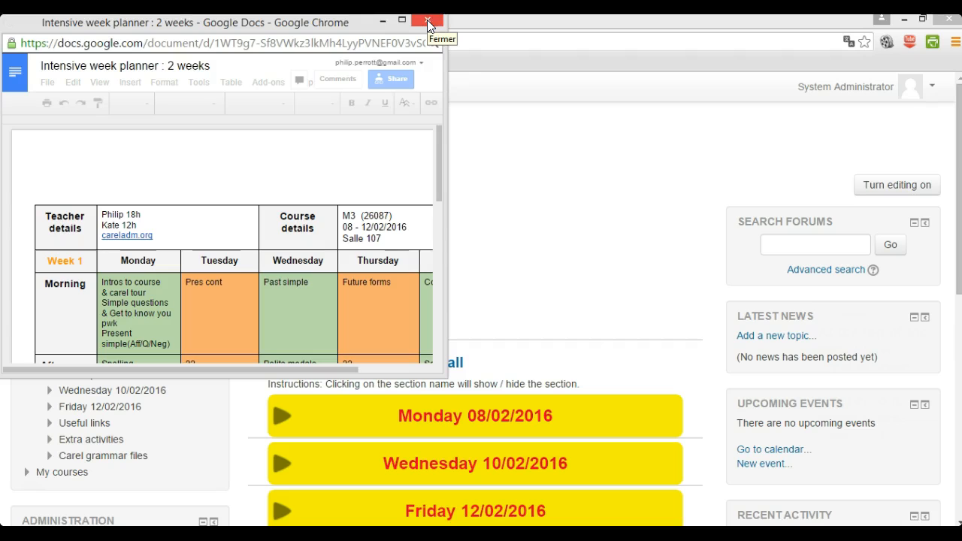
pyautogui.click(427, 19)
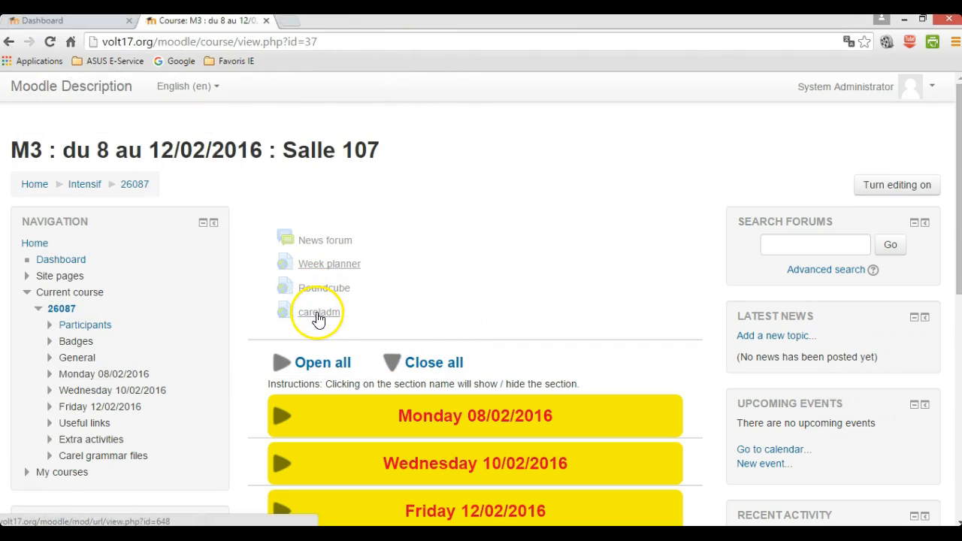
pyautogui.scroll(-3, 553, 331)
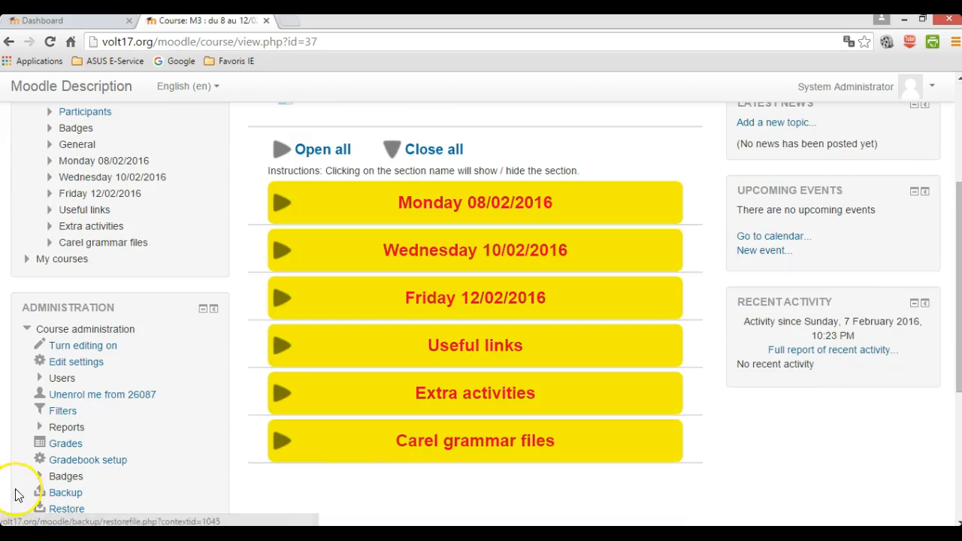
pyautogui.click(39, 496)
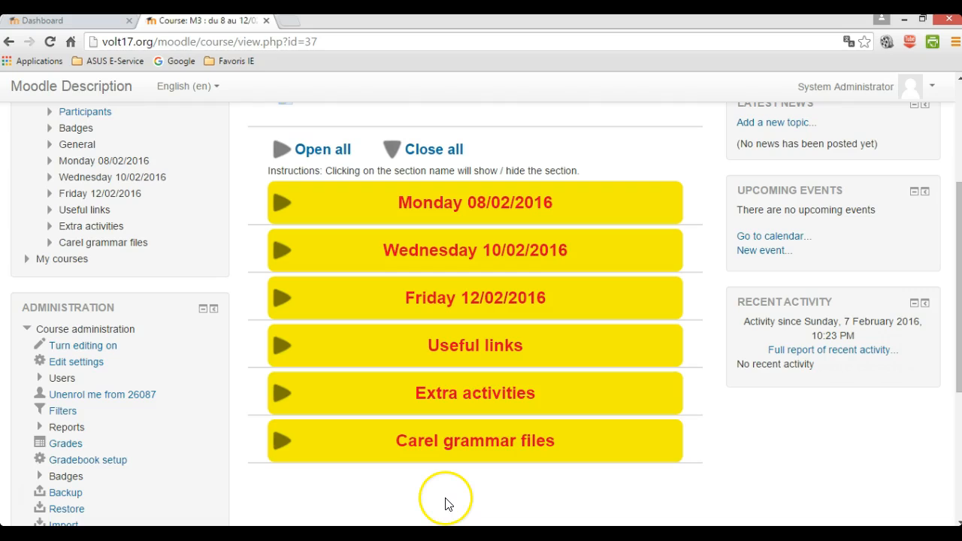
# Switch to the howto Moodle site and open the management page for its courses and categories.
pyautogui.click(88, 23)
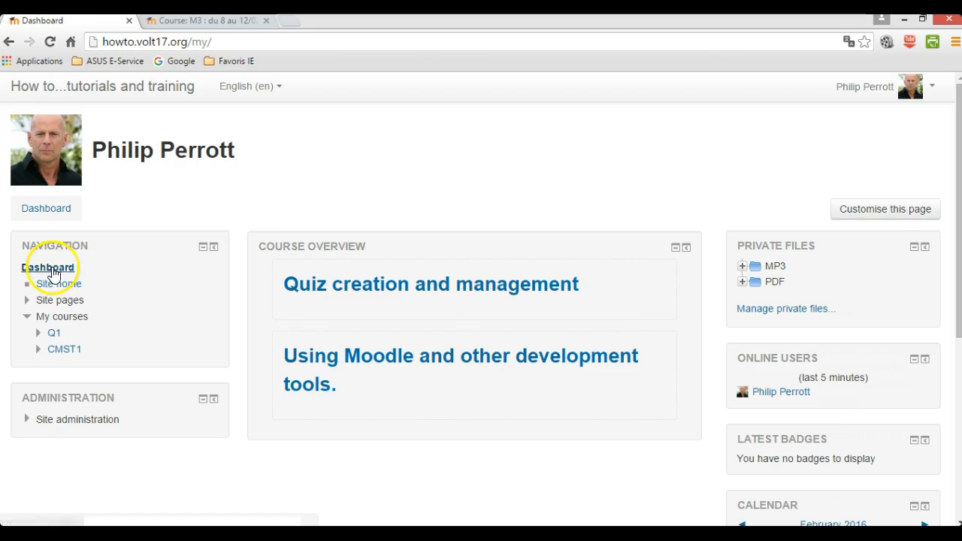
pyautogui.click(69, 287)
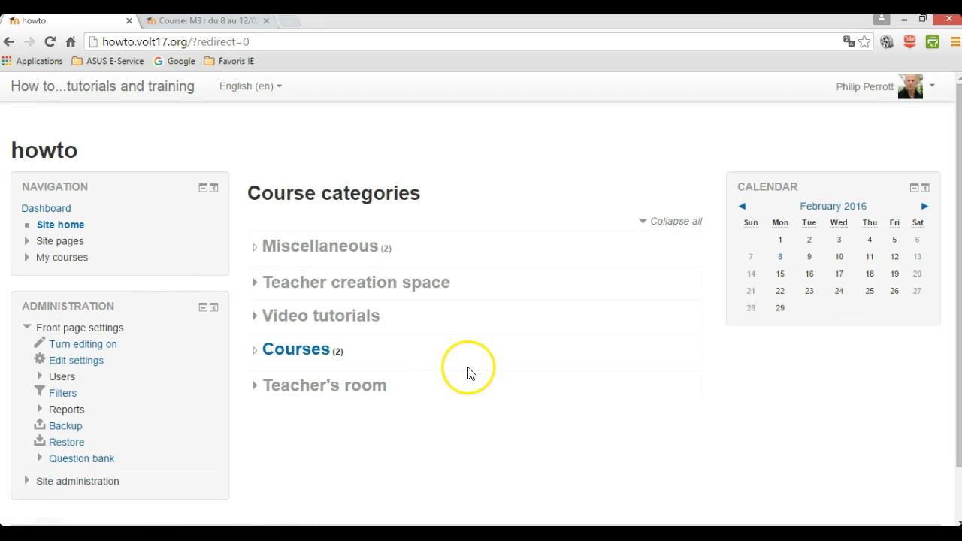
pyautogui.scroll(-1, 462, 371)
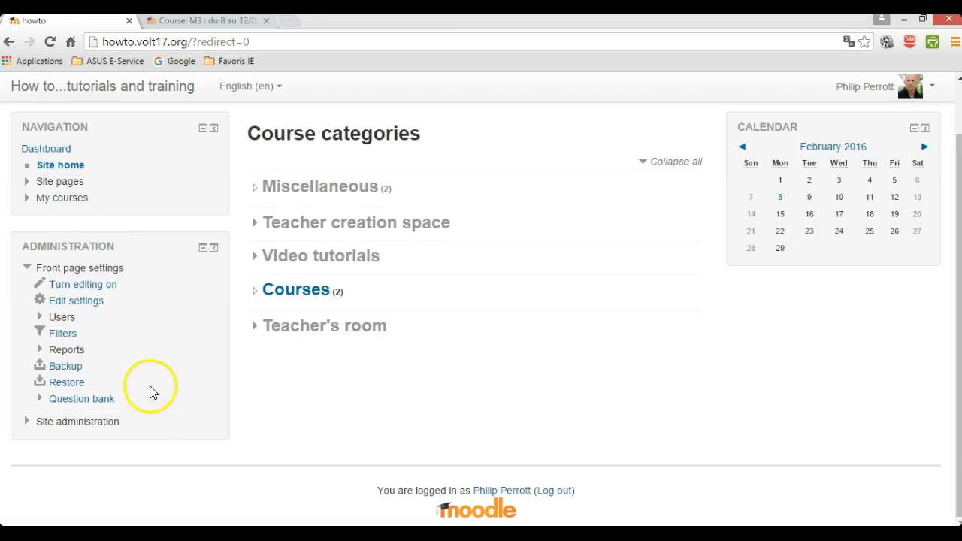
pyautogui.click(78, 421)
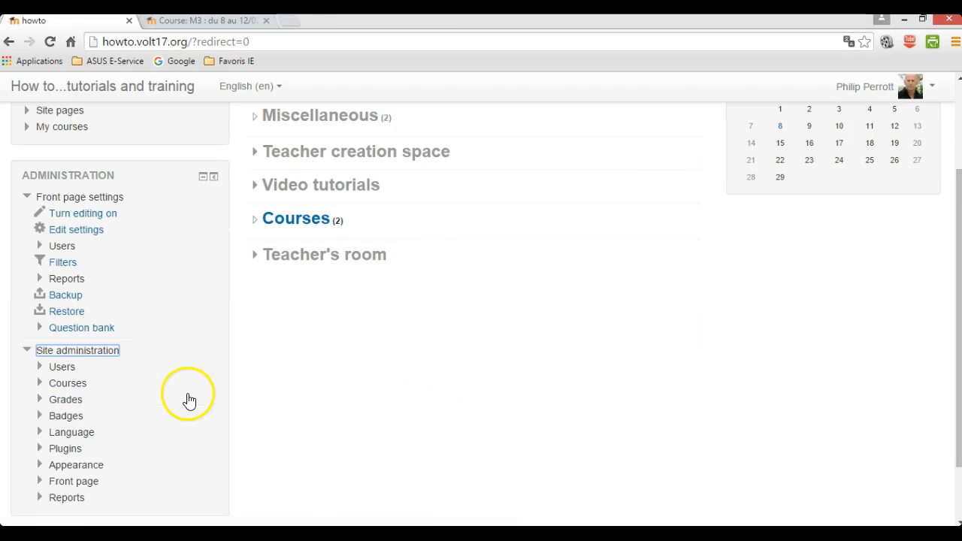
pyautogui.click(66, 384)
pyautogui.scroll(-1, 160, 323)
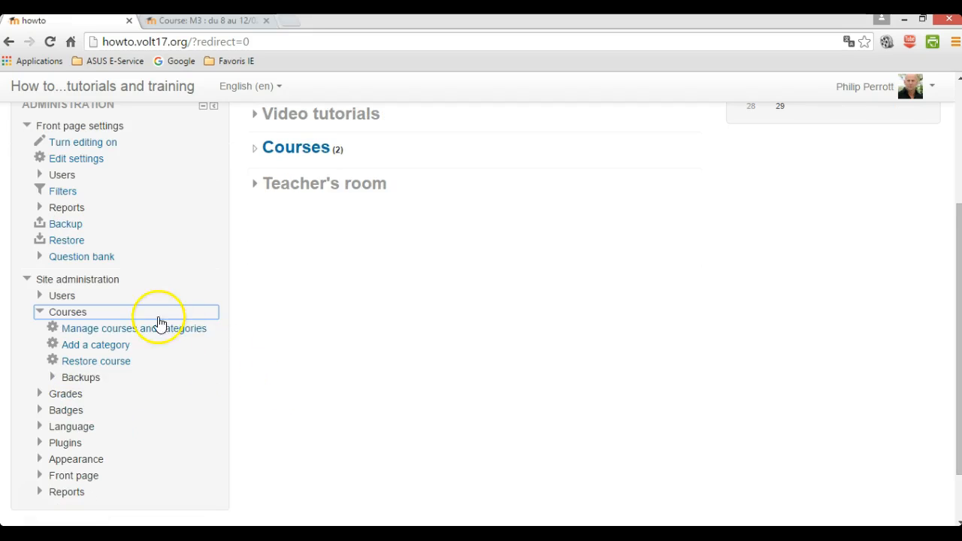
pyautogui.click(150, 329)
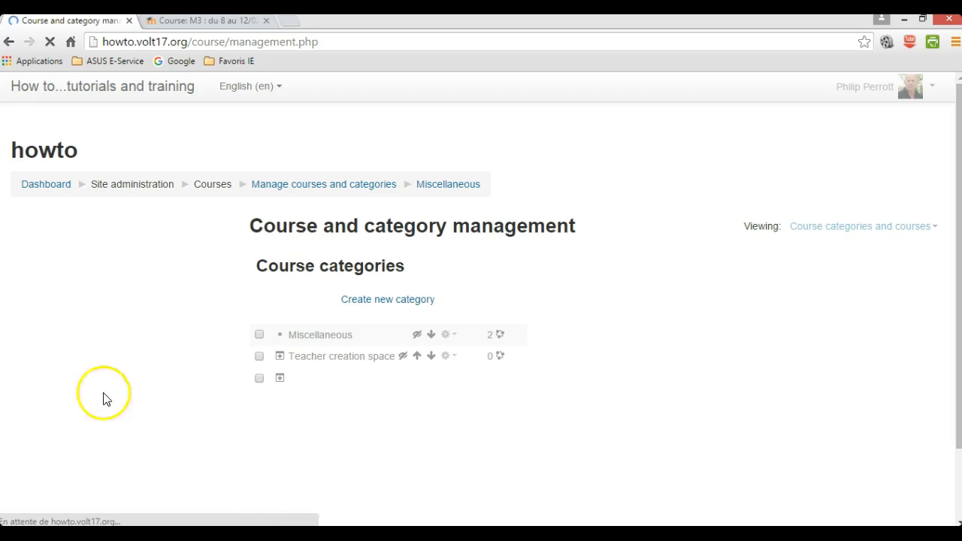
pyautogui.click(34, 497)
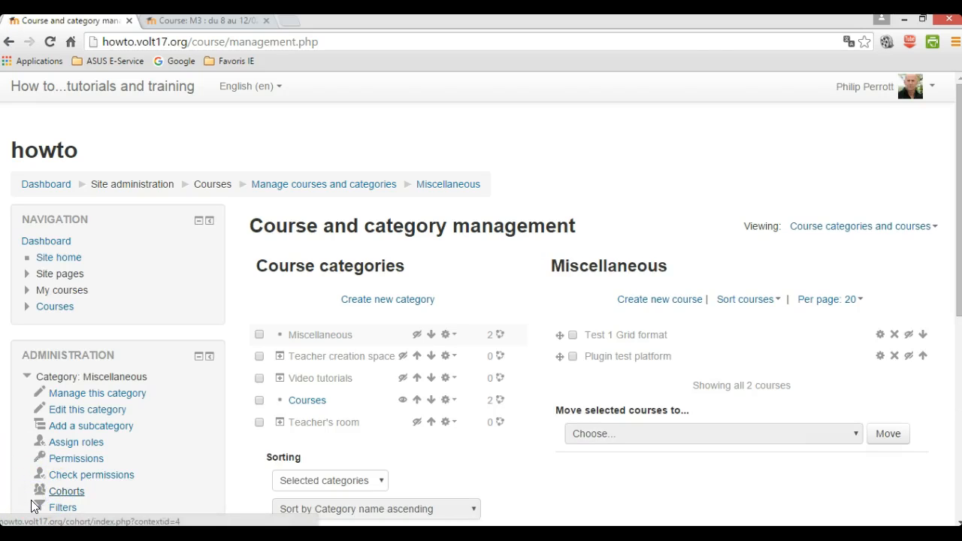
# Start a new course in the Courses category with the full name testcourse1 and the short name testc.
pyautogui.click(309, 402)
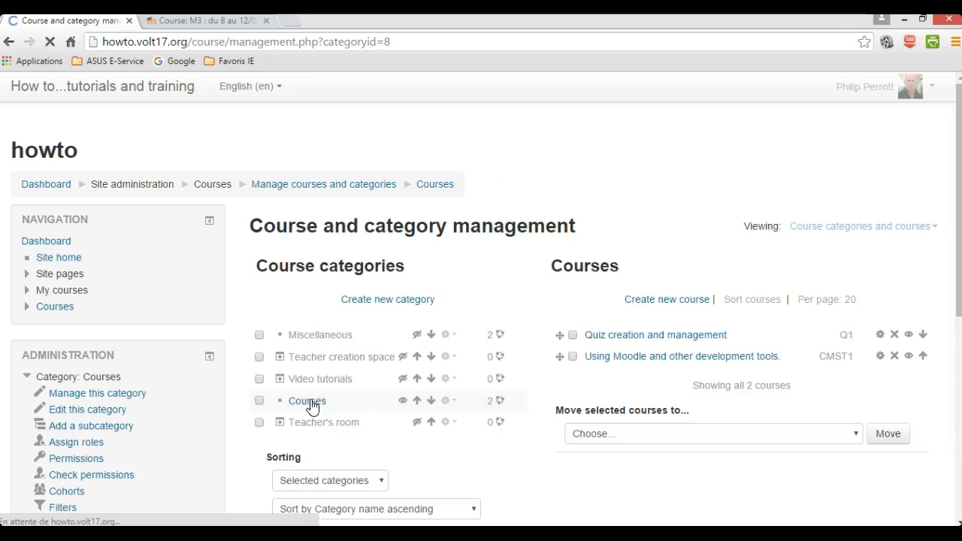
pyautogui.click(671, 299)
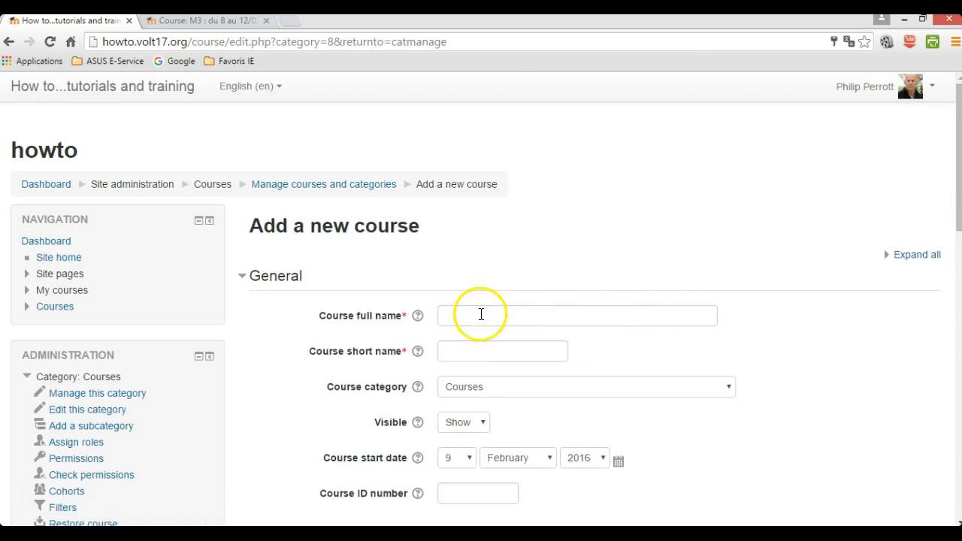
pyautogui.click(486, 316)
pyautogui.write('testcourse1')
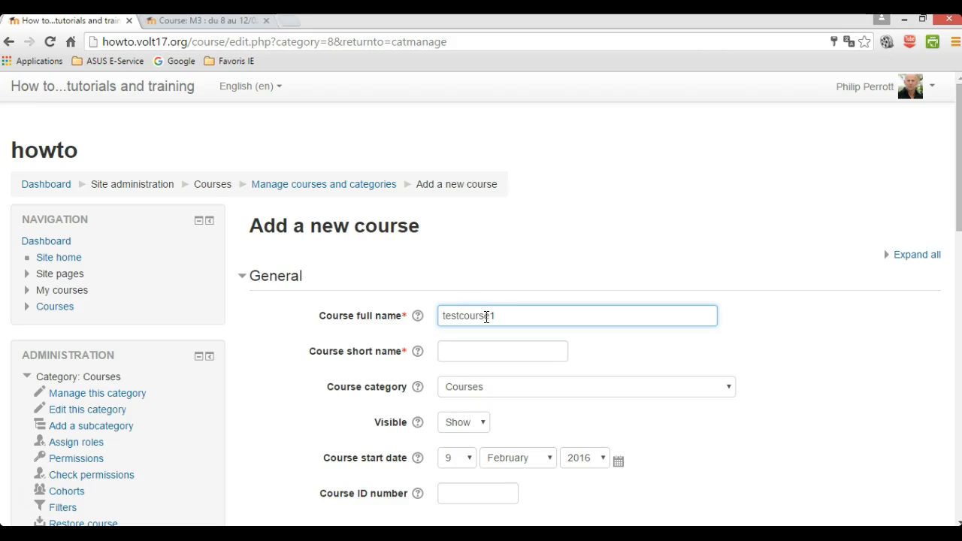
pyautogui.press('Tab')
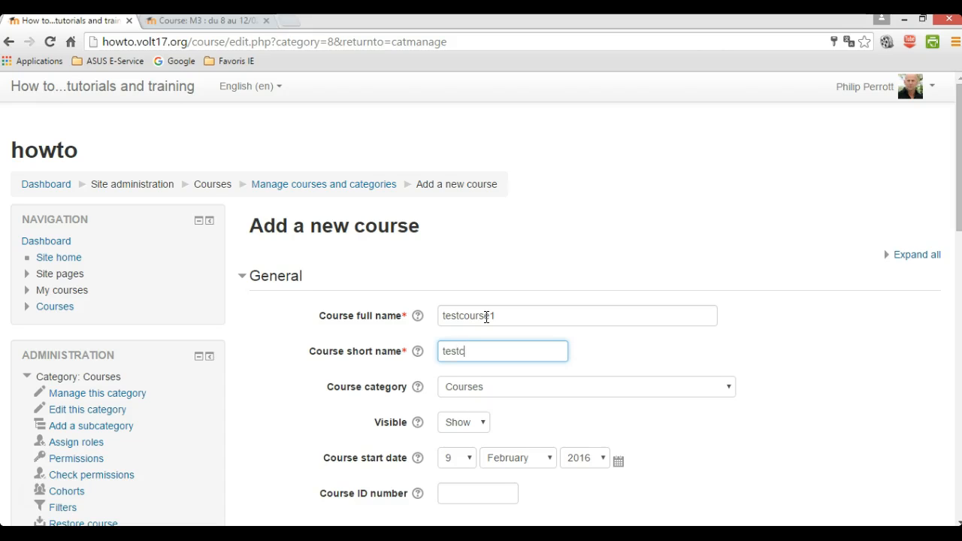
# Expand the course format settings of the new course and change its format to Topics format.
pyautogui.scroll(-10, 486, 316)
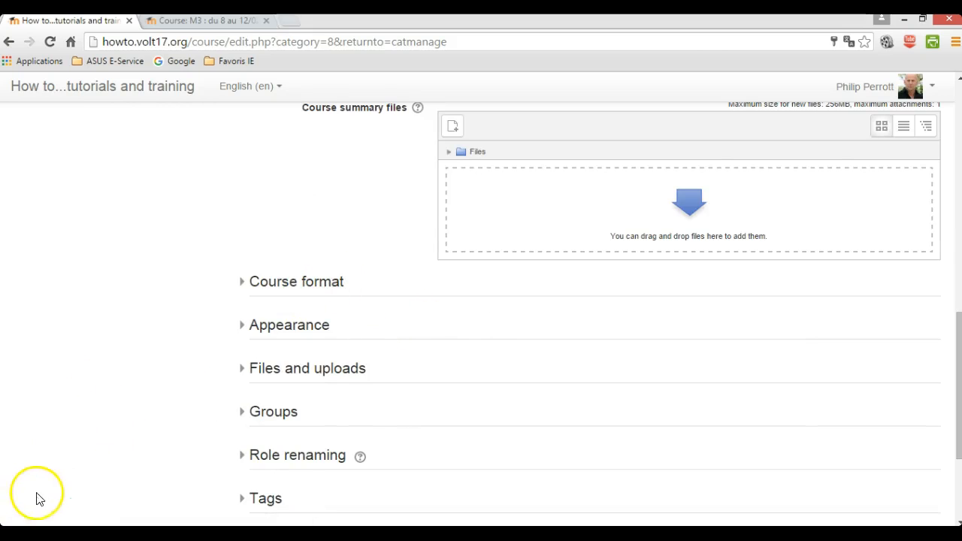
pyautogui.click(322, 284)
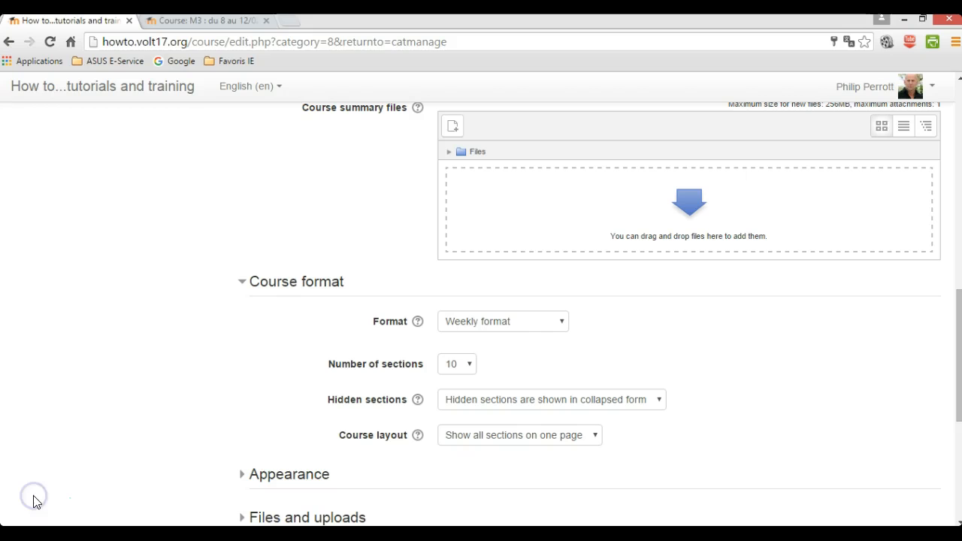
pyautogui.click(562, 323)
pyautogui.scroll(-1, 594, 333)
pyautogui.click(577, 319)
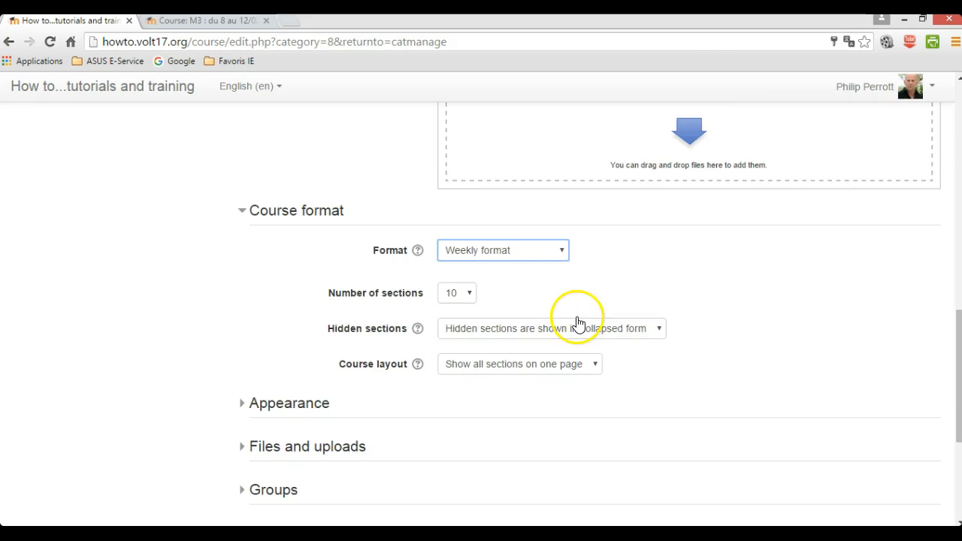
pyautogui.click(561, 251)
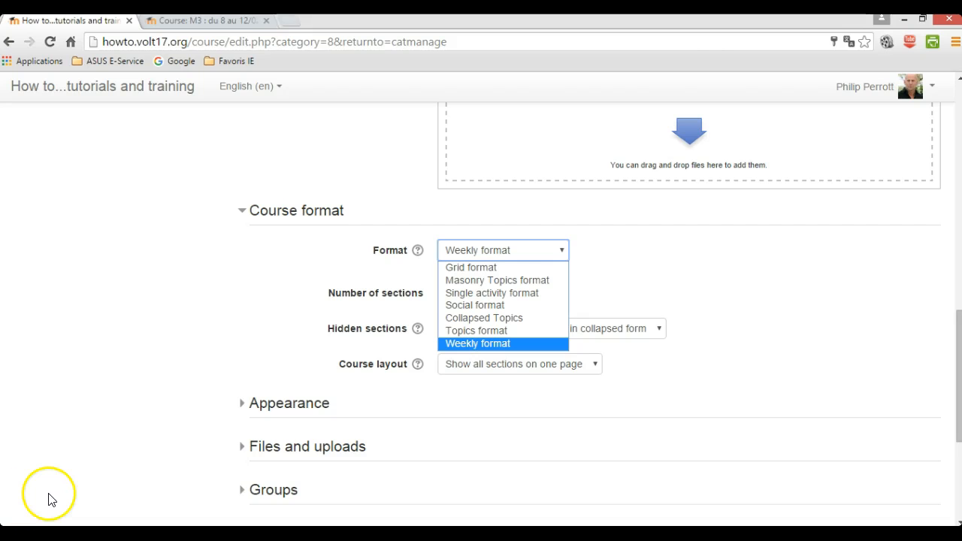
pyautogui.click(490, 334)
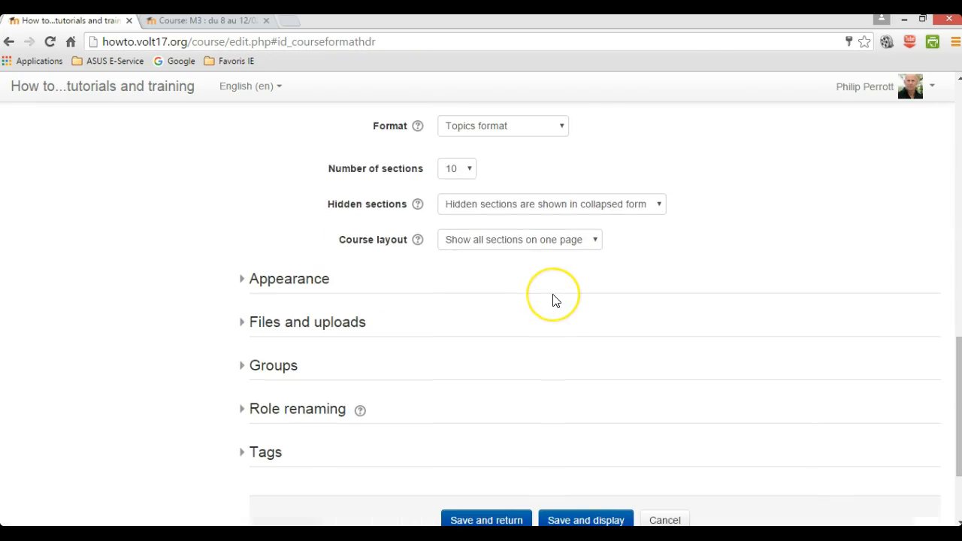
# Set the number of sections to 8 and save the new course.
pyautogui.scroll(-3, 552, 301)
pyautogui.scroll(3, 553, 301)
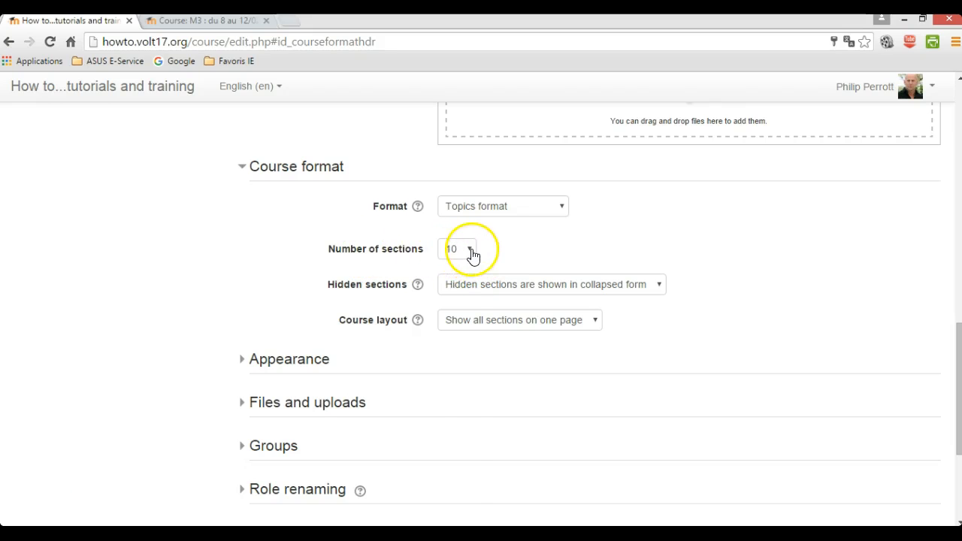
pyautogui.click(471, 253)
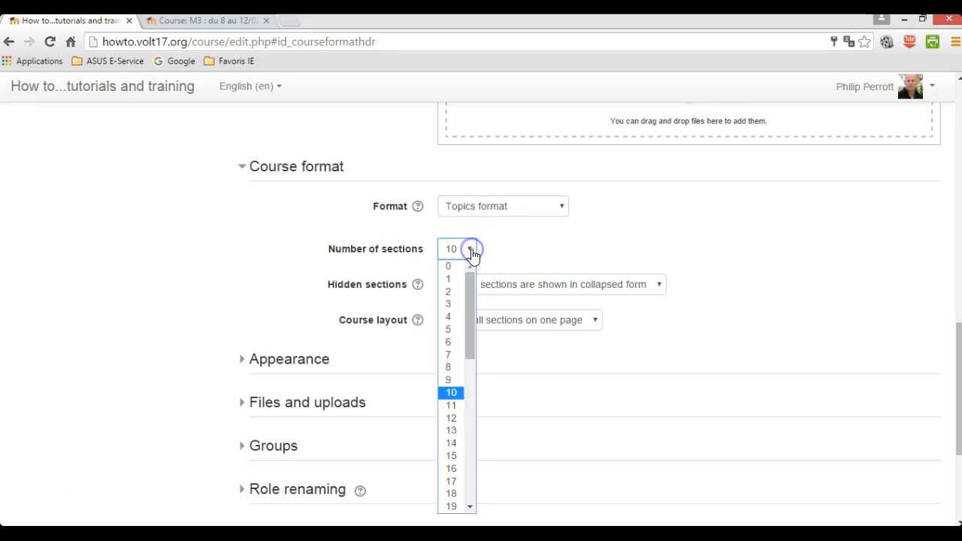
pyautogui.click(454, 368)
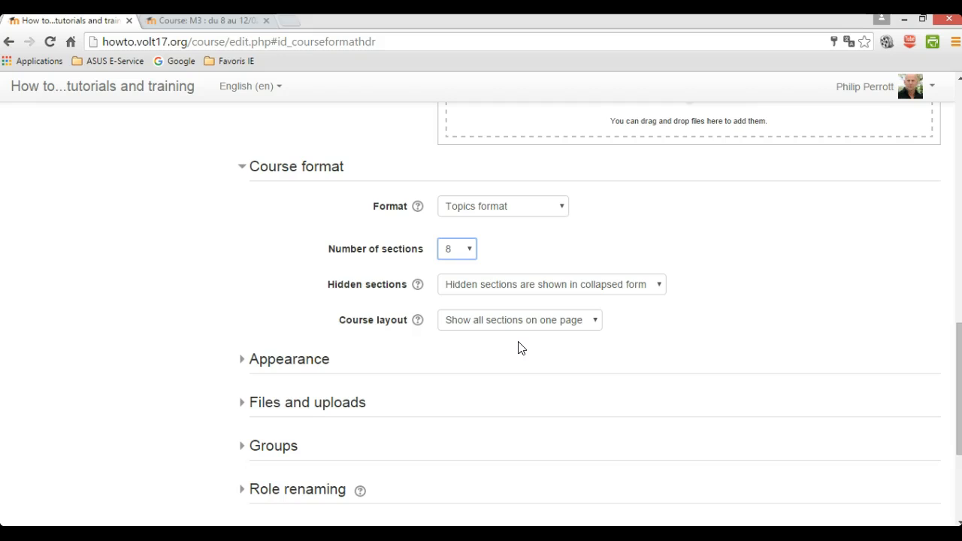
pyautogui.scroll(-1, 521, 347)
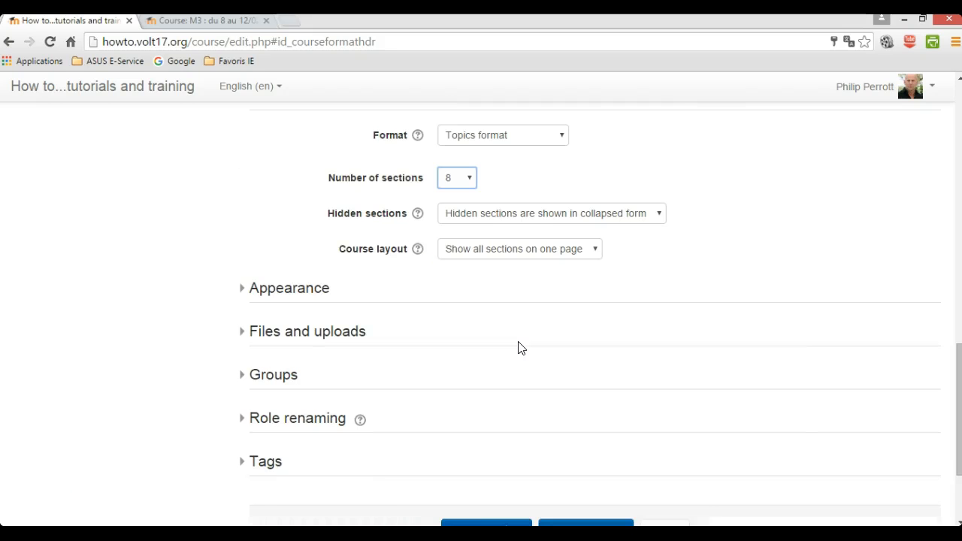
pyautogui.scroll(-1, 521, 348)
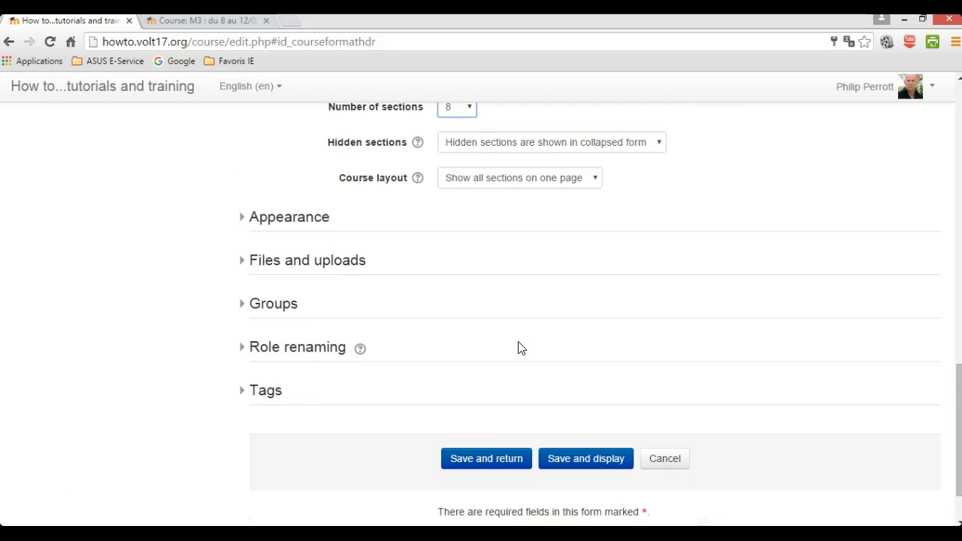
pyautogui.scroll(-1, 521, 348)
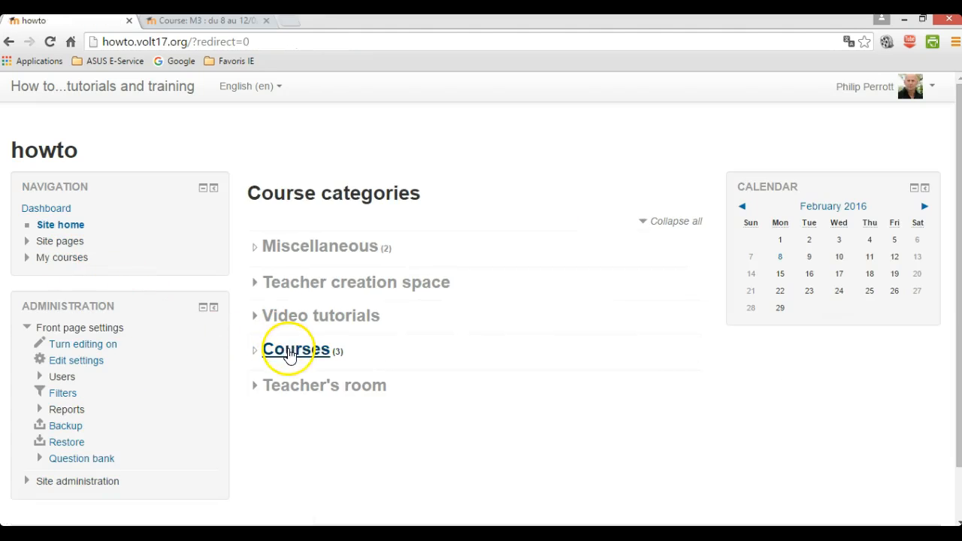
# Open testcourse1 from the Courses category on the site home and look over its topic sections.
pyautogui.click(293, 352)
pyautogui.click(319, 356)
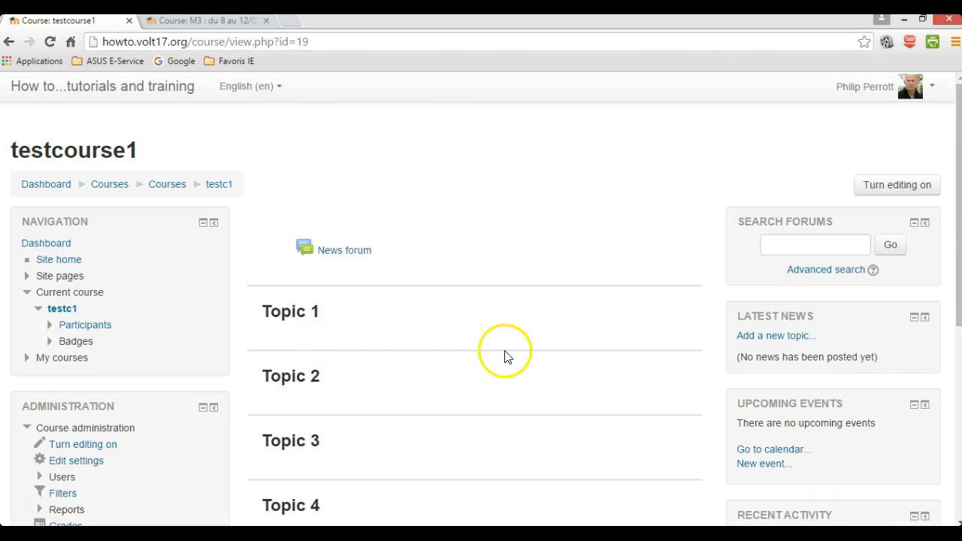
pyautogui.scroll(-2, 504, 354)
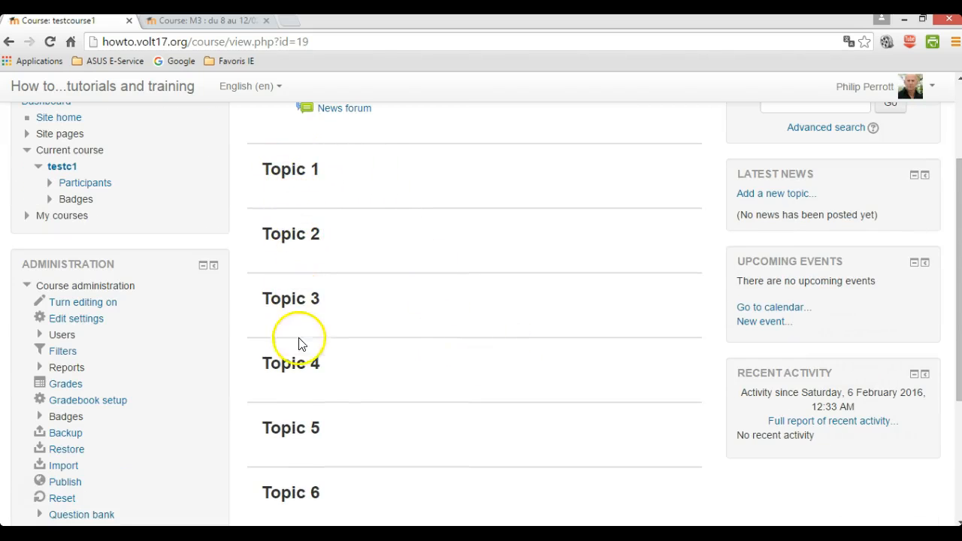
pyautogui.scroll(-2, 337, 453)
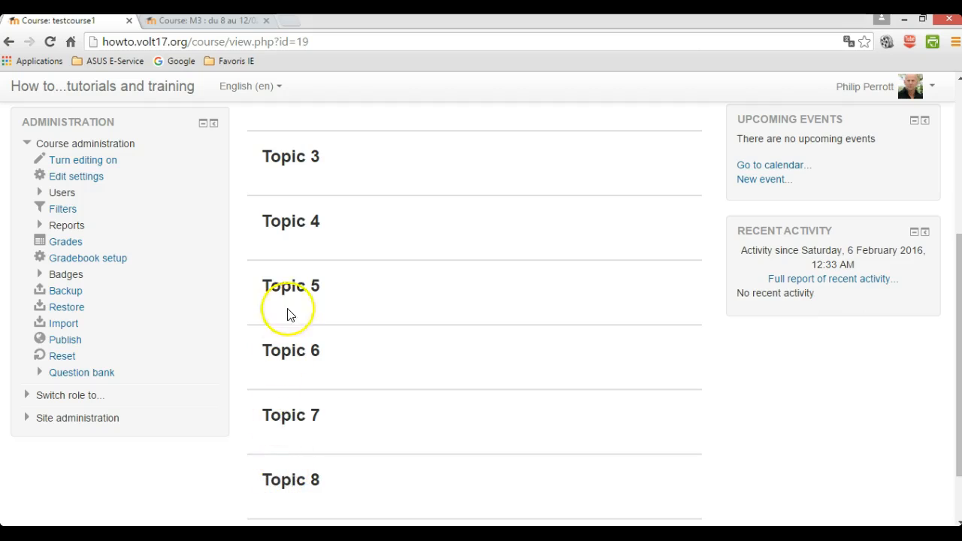
pyautogui.scroll(3, 293, 300)
pyautogui.scroll(1, 300, 248)
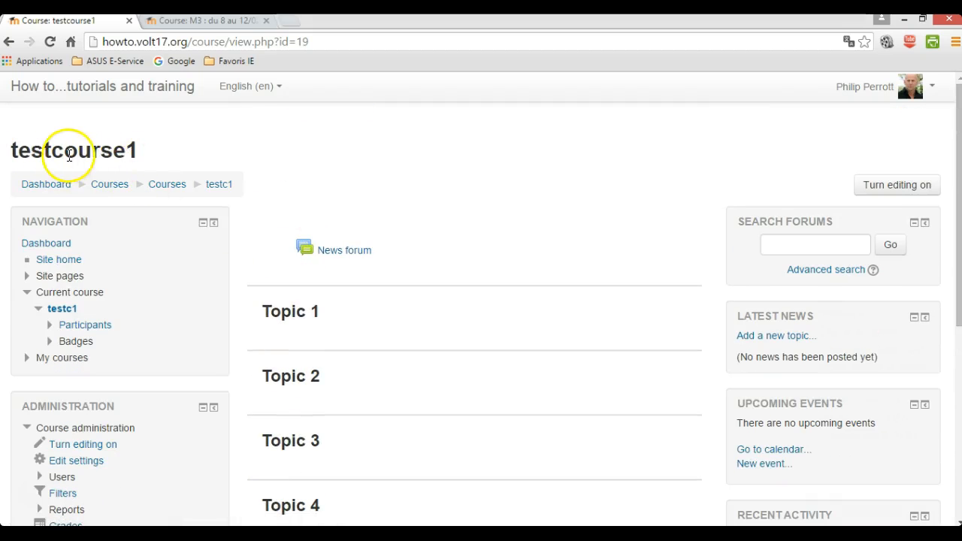
pyautogui.scroll(-1, 431, 399)
pyautogui.scroll(-1, 432, 399)
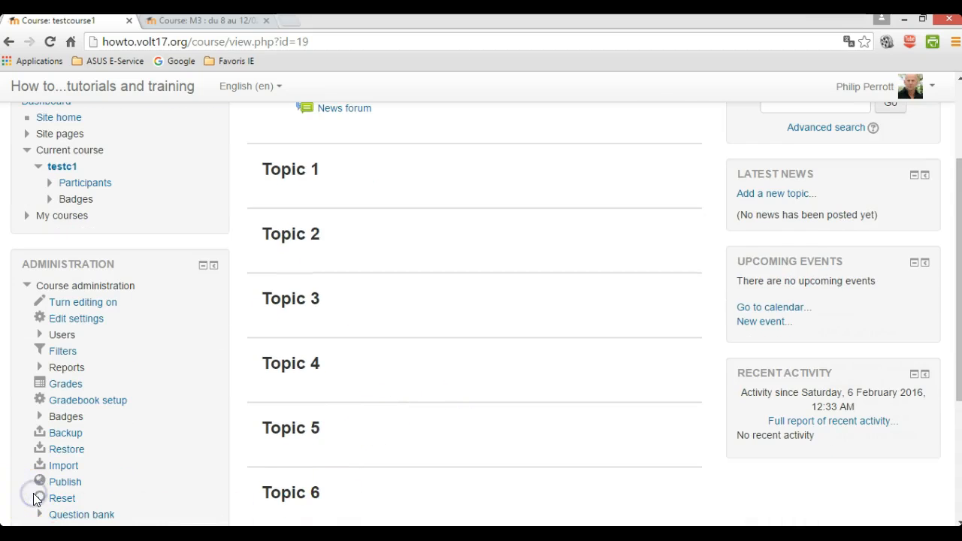
pyautogui.scroll(2, 537, 506)
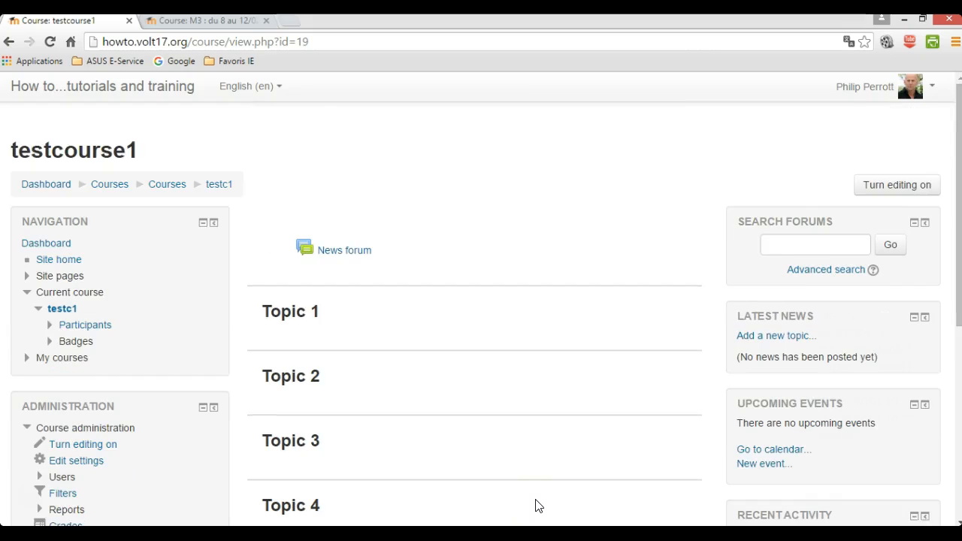
# Turn on editing for the testcourse1 course page.
pyautogui.scroll(-2, 537, 506)
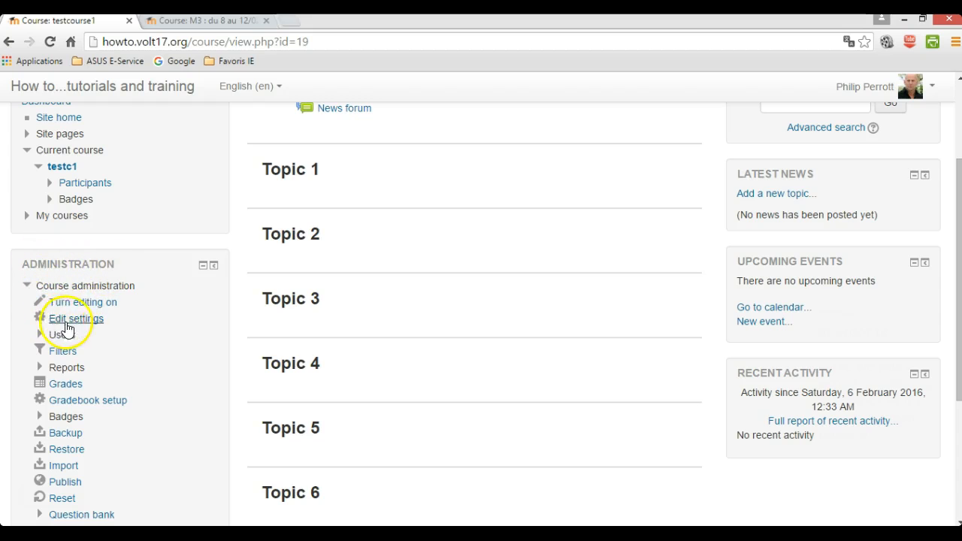
pyautogui.scroll(2, 676, 359)
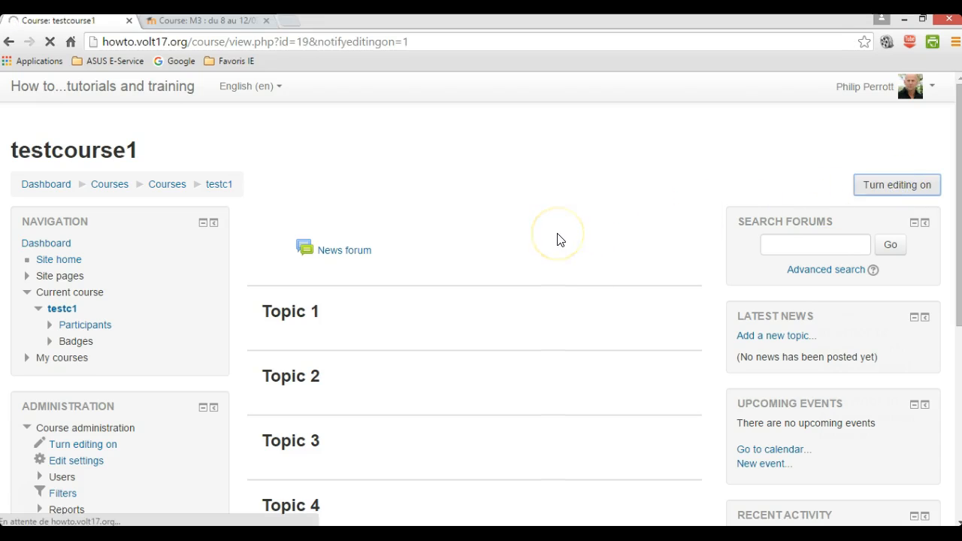
pyautogui.scroll(-2, 559, 240)
pyautogui.scroll(1, 559, 239)
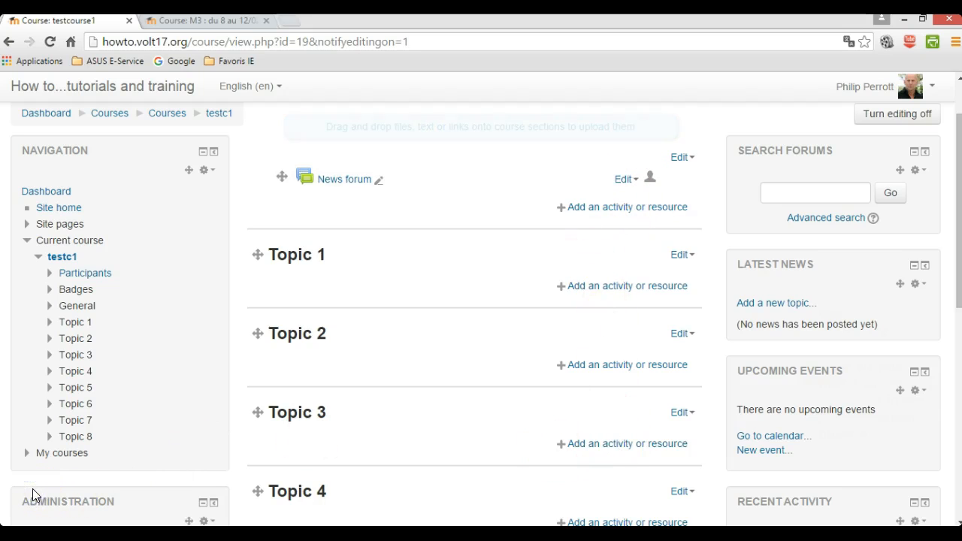
# Replace the default name of the Topic 1 section with Monday and save the section.
pyautogui.click(693, 256)
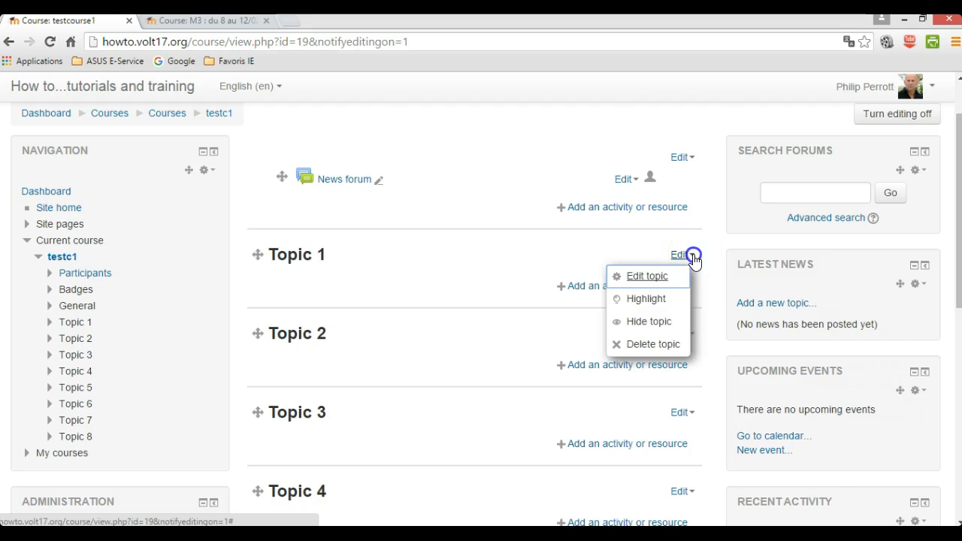
pyautogui.click(647, 279)
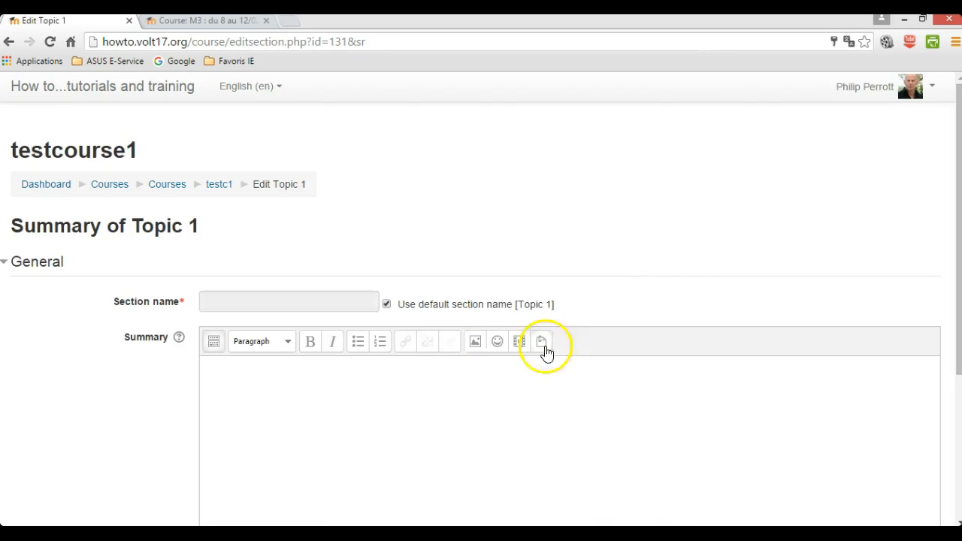
pyautogui.click(386, 306)
pyautogui.click(275, 305)
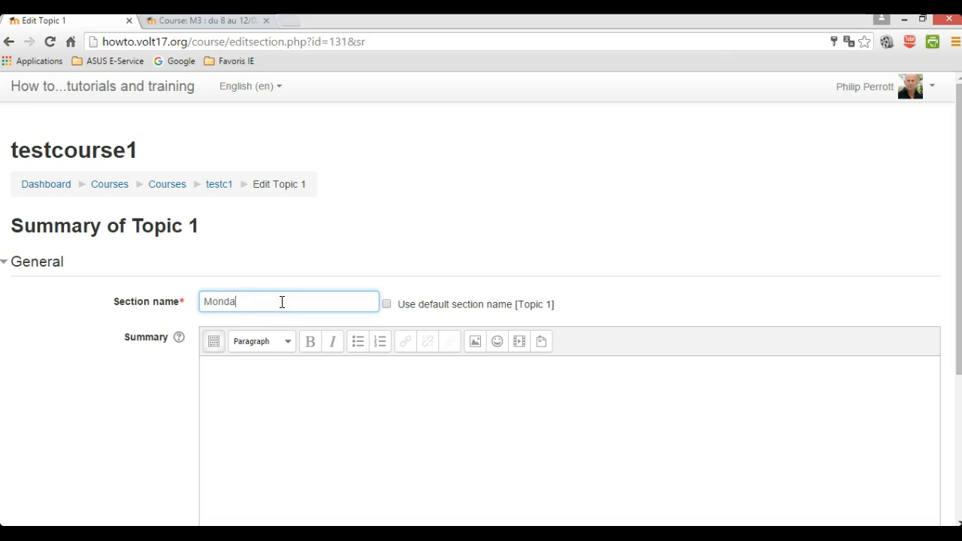
pyautogui.write('Monday')
pyautogui.scroll(-3, 306, 300)
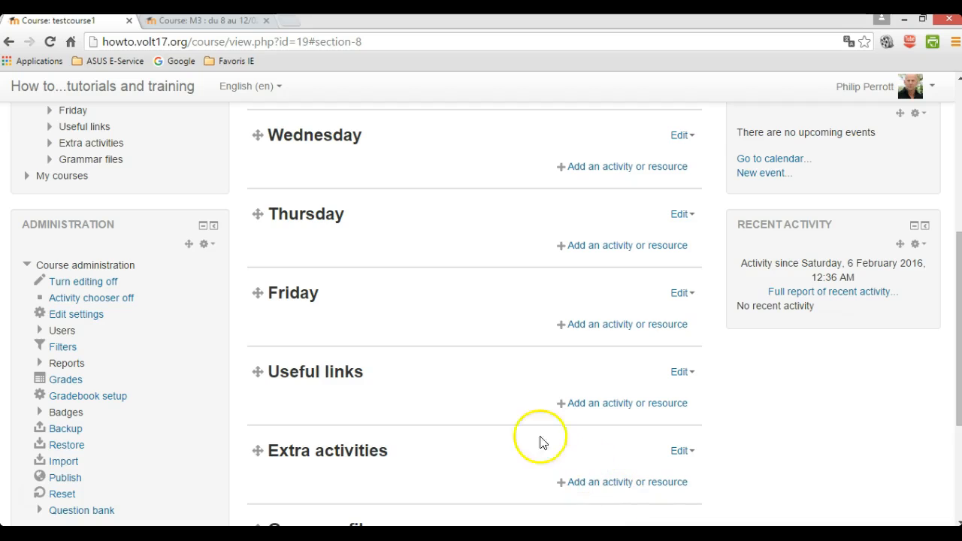
# Look over the renamed sections and add a new File resource to the Monday section.
pyautogui.scroll(2, 502, 376)
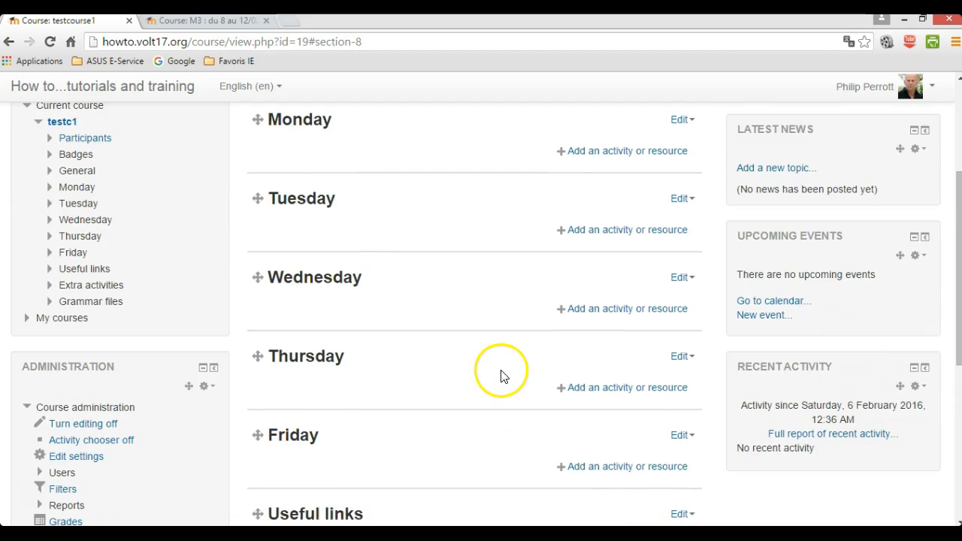
pyautogui.scroll(-3, 301, 218)
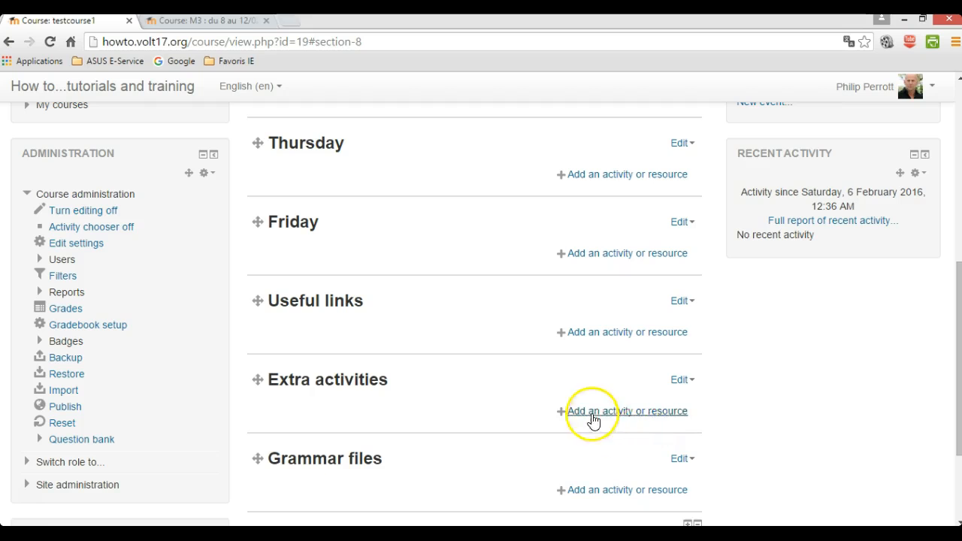
pyautogui.scroll(3, 575, 333)
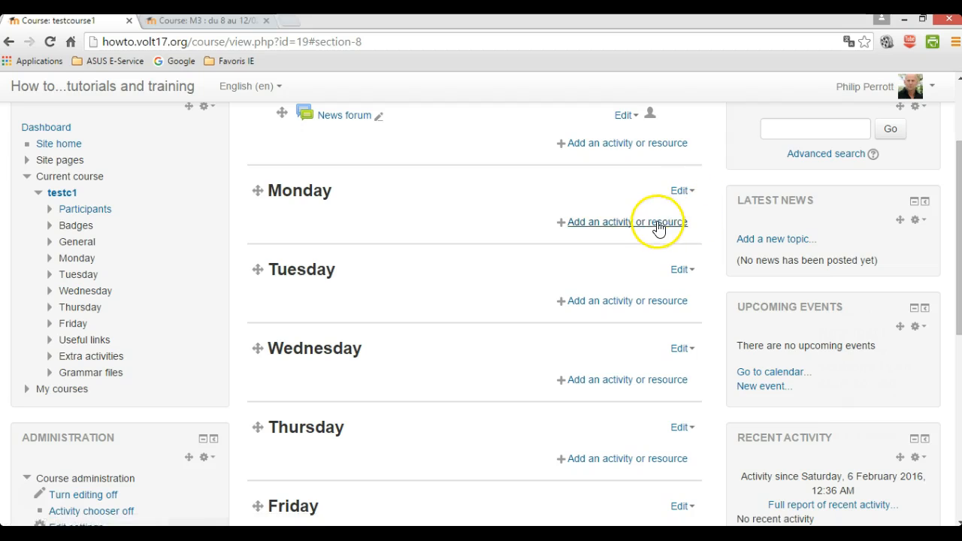
pyautogui.click(630, 223)
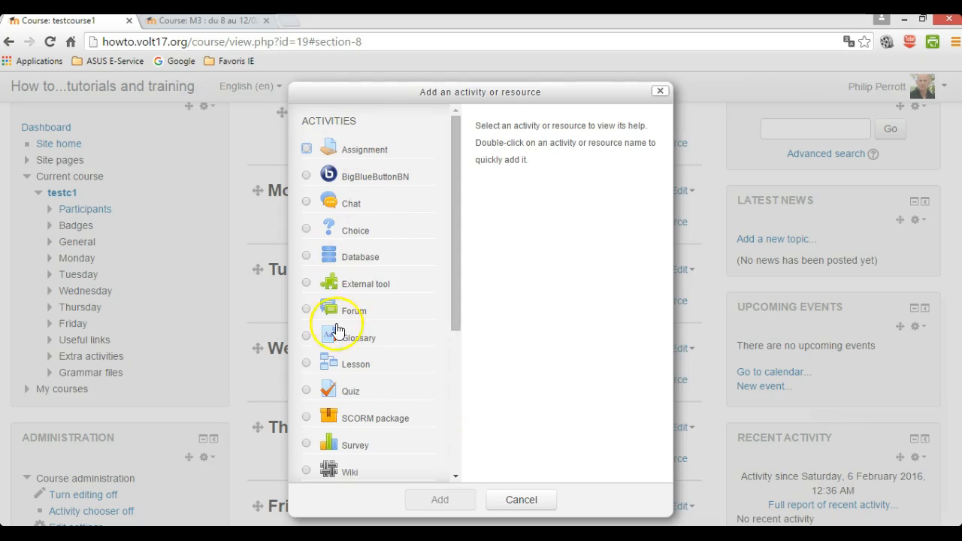
pyautogui.scroll(-3, 361, 402)
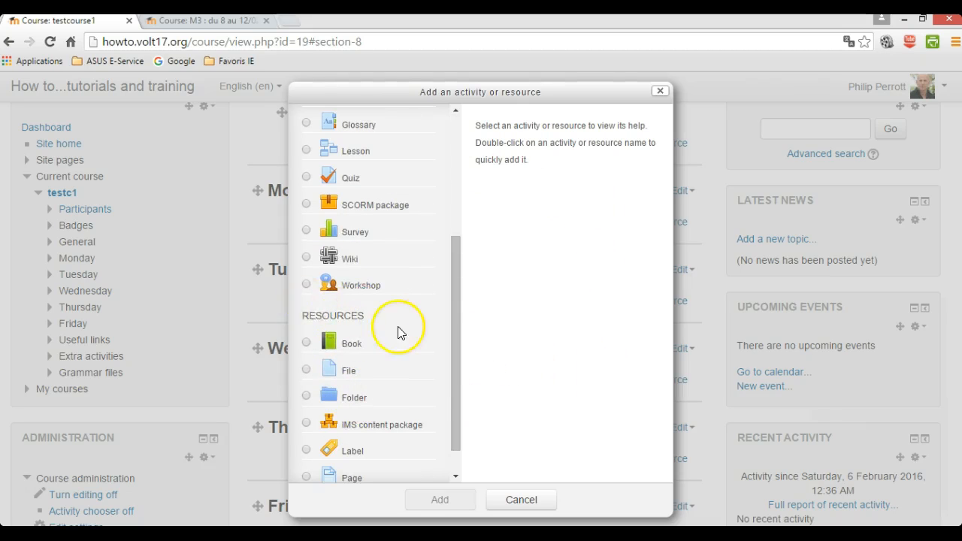
pyautogui.scroll(3, 398, 332)
pyautogui.scroll(-3, 358, 143)
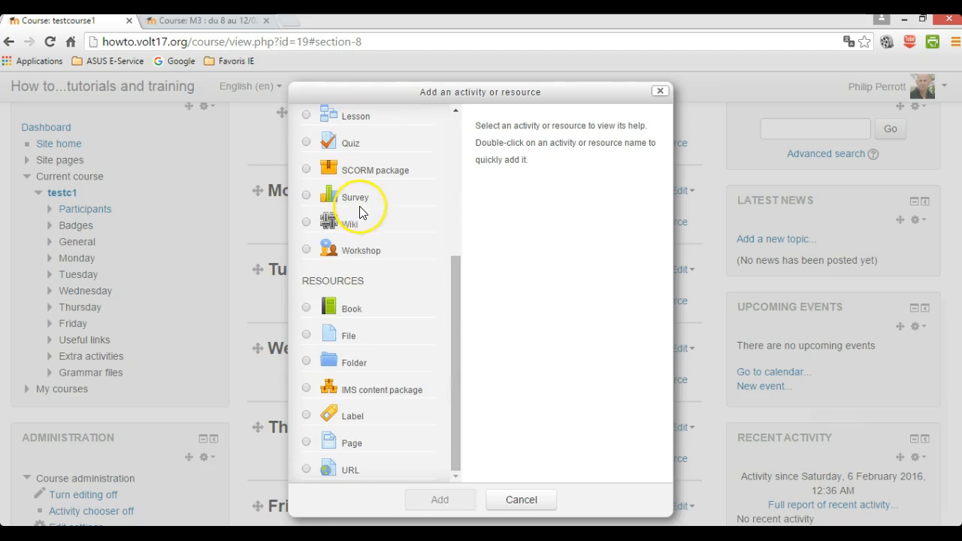
pyautogui.click(306, 337)
pyautogui.click(444, 501)
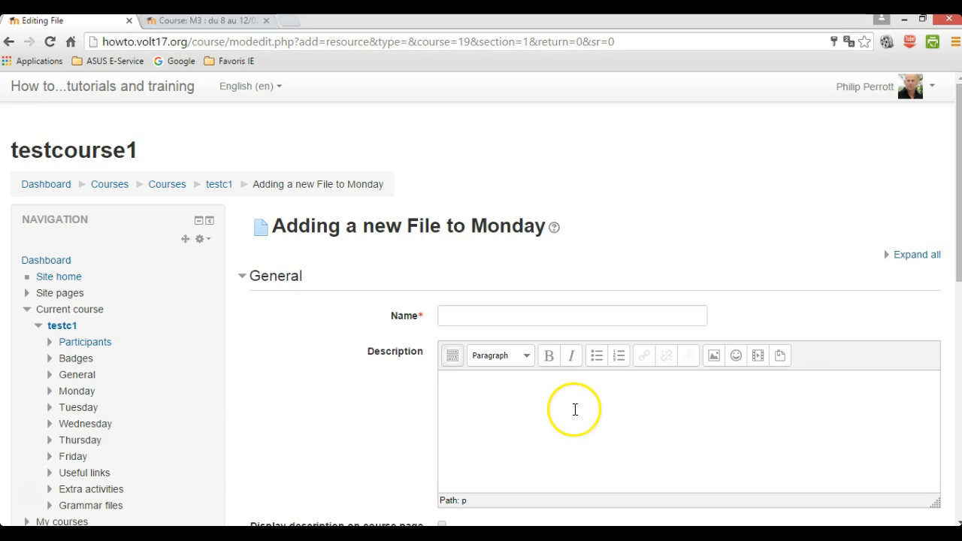
# Name the file resource Starbucks, describe it as Listening, and enable displaying the description on the course page.
pyautogui.click(503, 315)
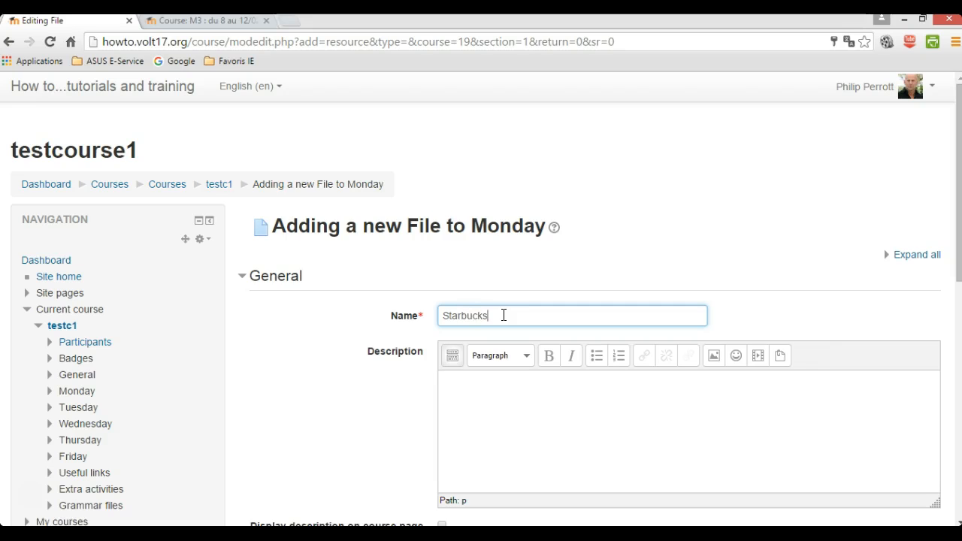
pyautogui.click(519, 397)
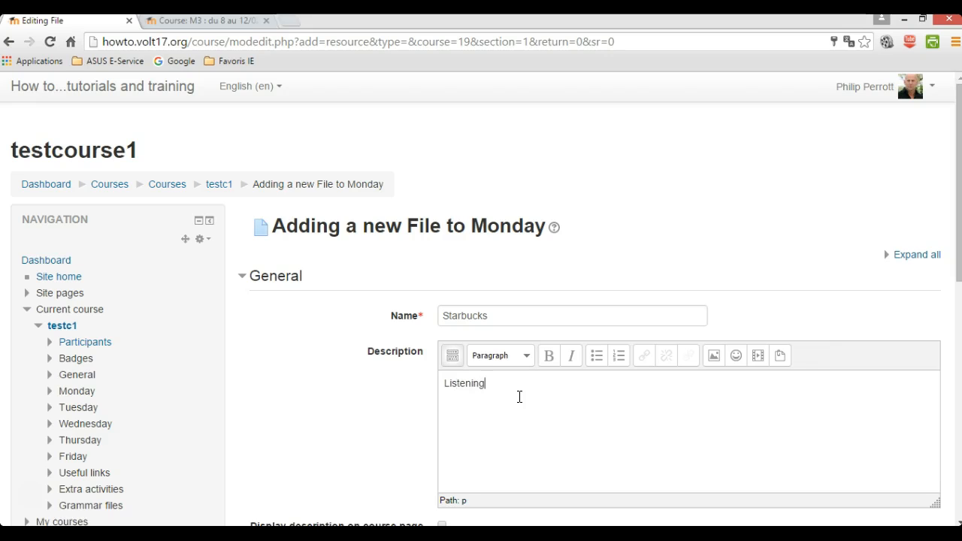
pyautogui.scroll(-1, 519, 397)
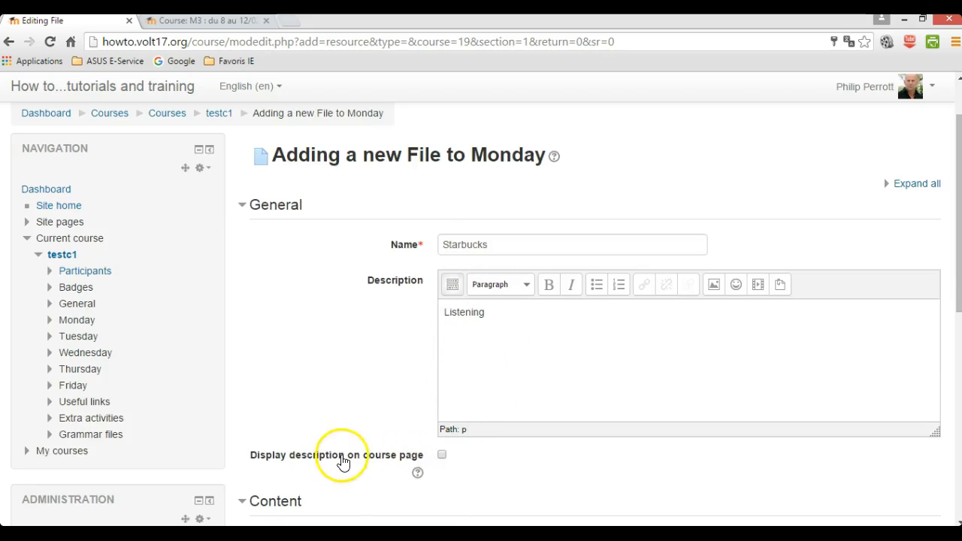
pyautogui.scroll(-4, 638, 468)
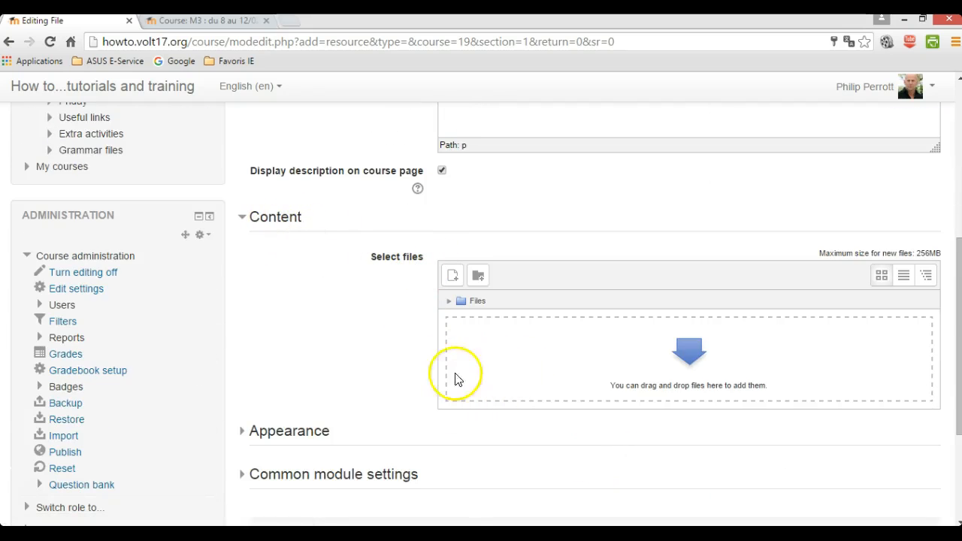
# Add Starbucks Bus Basics U1.mp3 from the computer's MP3 folder to the file resource's content and check the uploaded file.
pyautogui.click(83, 534)
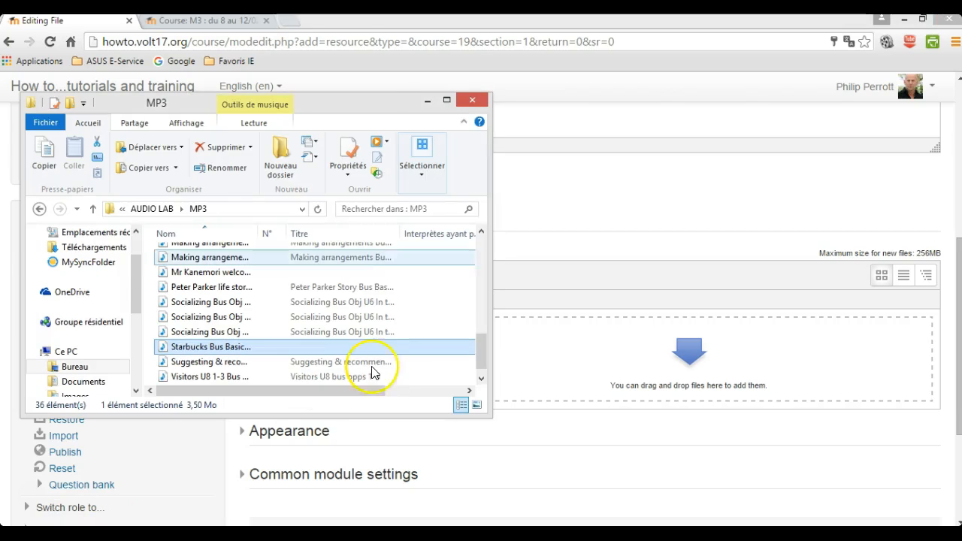
pyautogui.moveTo(384, 102); pyautogui.dragTo(364, 53)
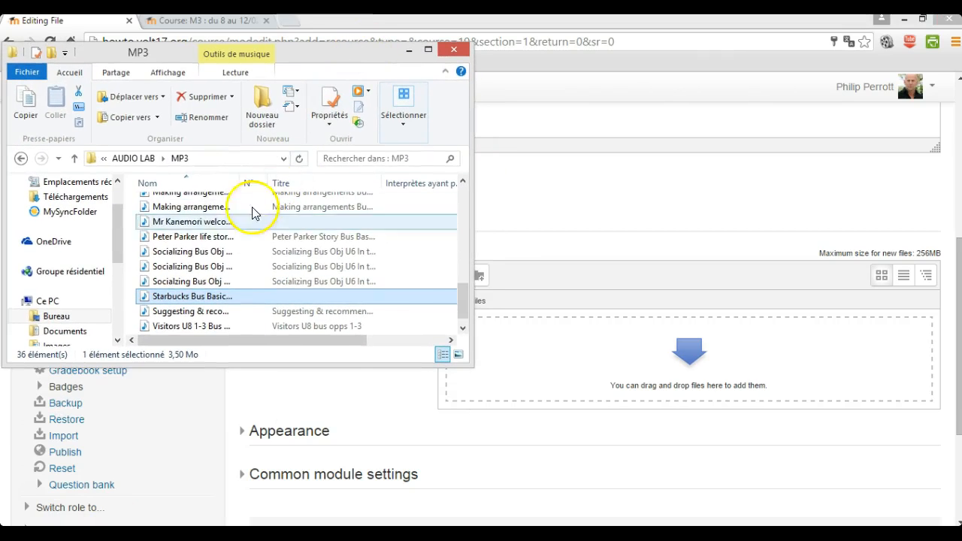
pyautogui.moveTo(201, 302); pyautogui.dragTo(607, 391)
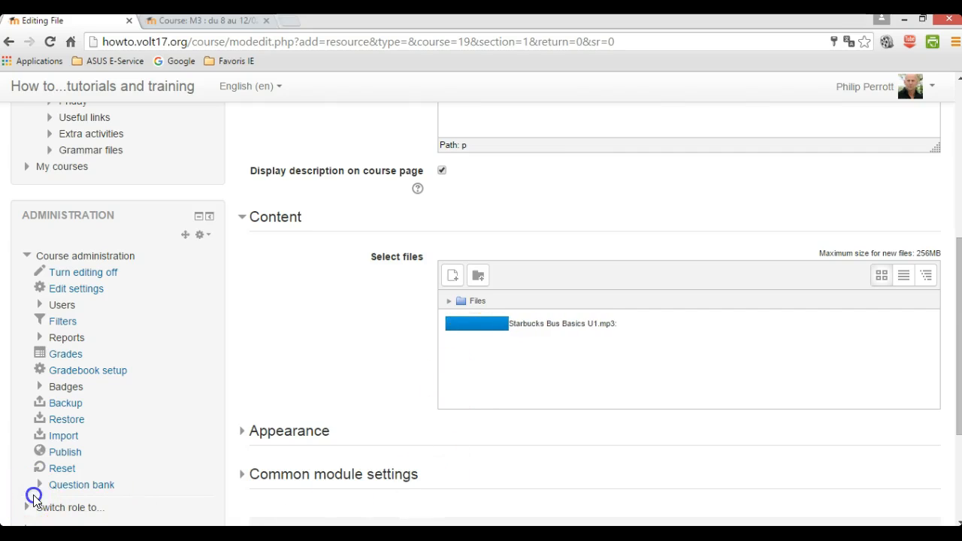
pyautogui.scroll(-2, 34, 500)
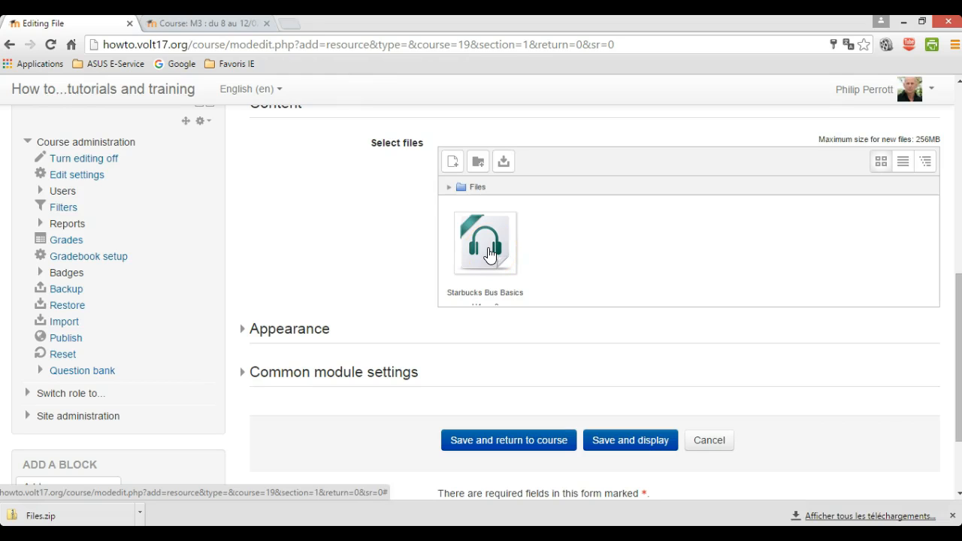
pyautogui.scroll(-2, 564, 293)
pyautogui.scroll(2, 564, 294)
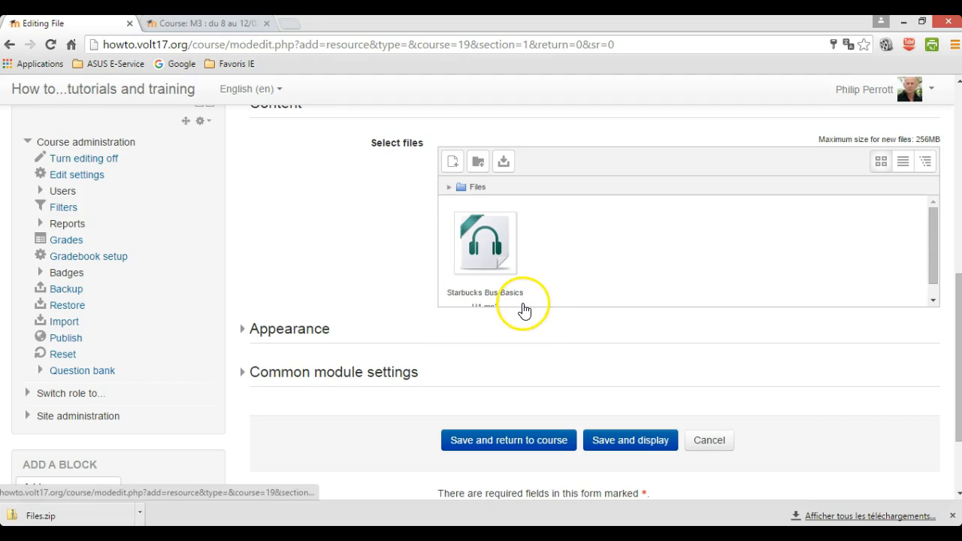
pyautogui.scroll(2, 381, 268)
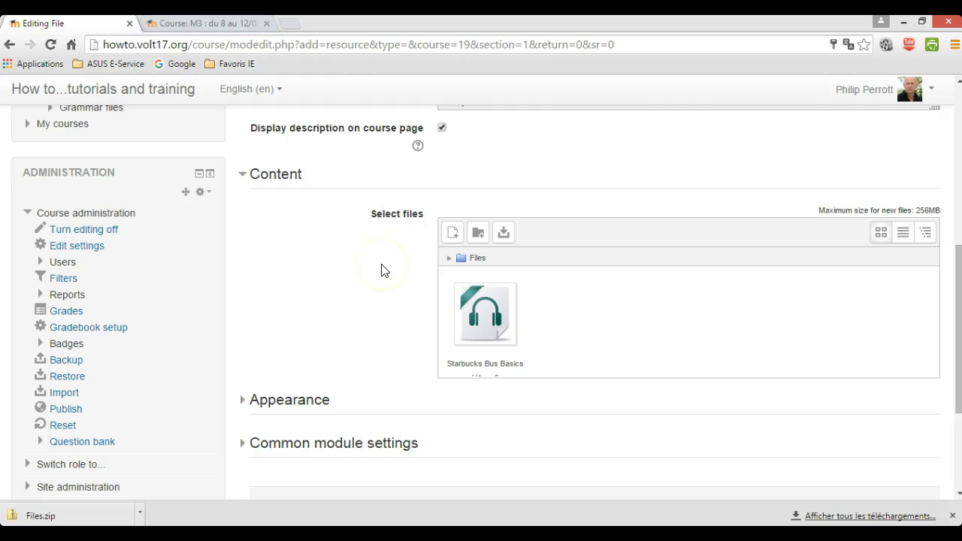
# Select a copy of Starbucks Bus Basics U1.mp3 from the MP3 folder in Private files, then save the resource and return to the course.
pyautogui.click(448, 234)
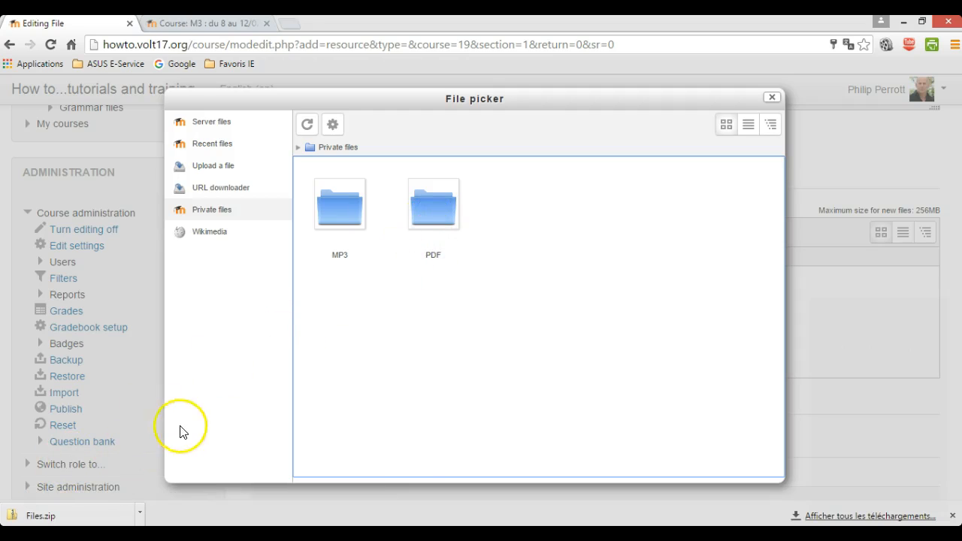
pyautogui.click(340, 208)
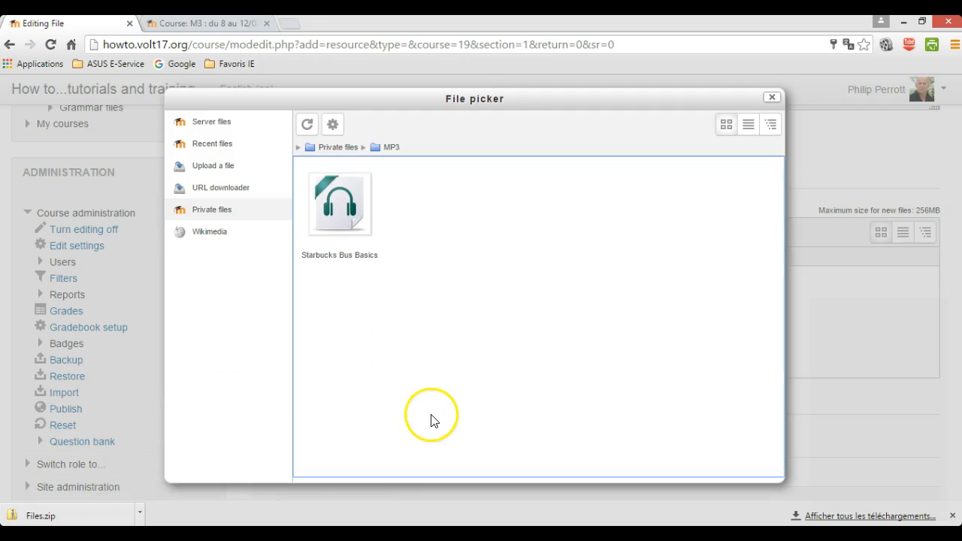
pyautogui.click(338, 204)
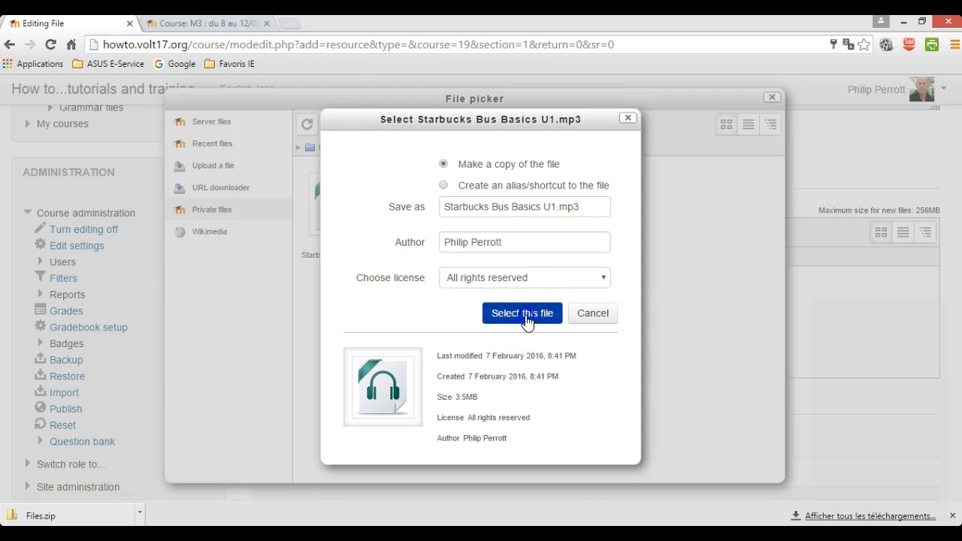
pyautogui.click(524, 313)
pyautogui.click(494, 308)
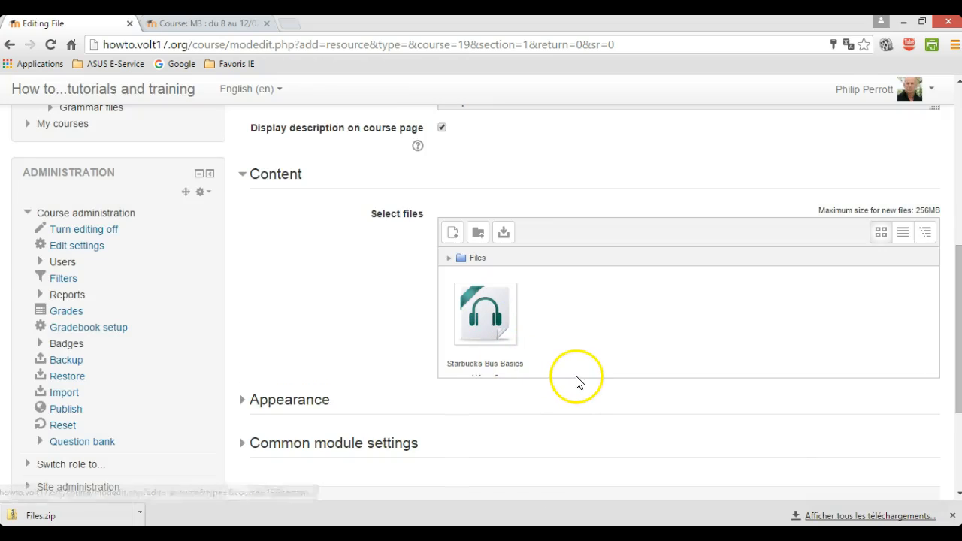
pyautogui.scroll(-2, 576, 382)
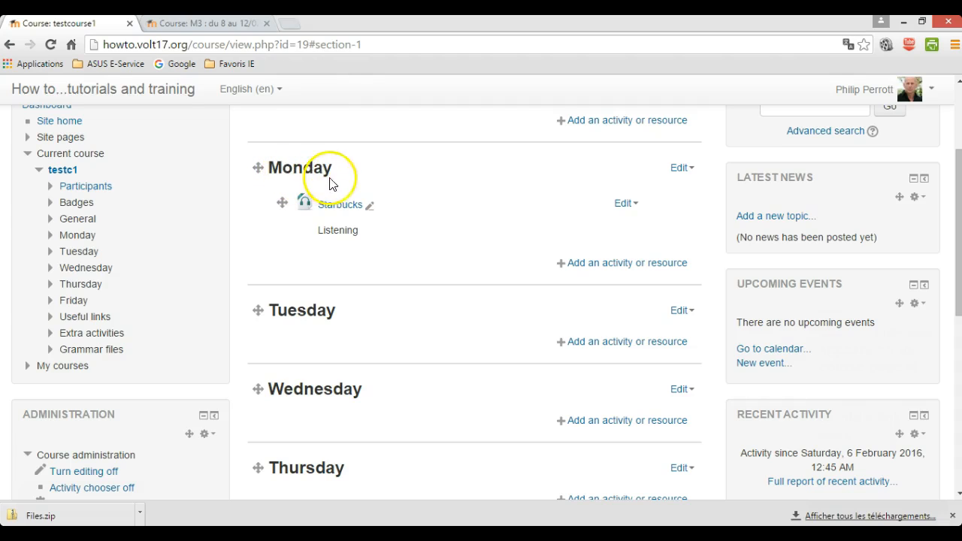
# Add a new URL resource to the Monday section.
pyautogui.click(618, 265)
pyautogui.scroll(-5, 413, 326)
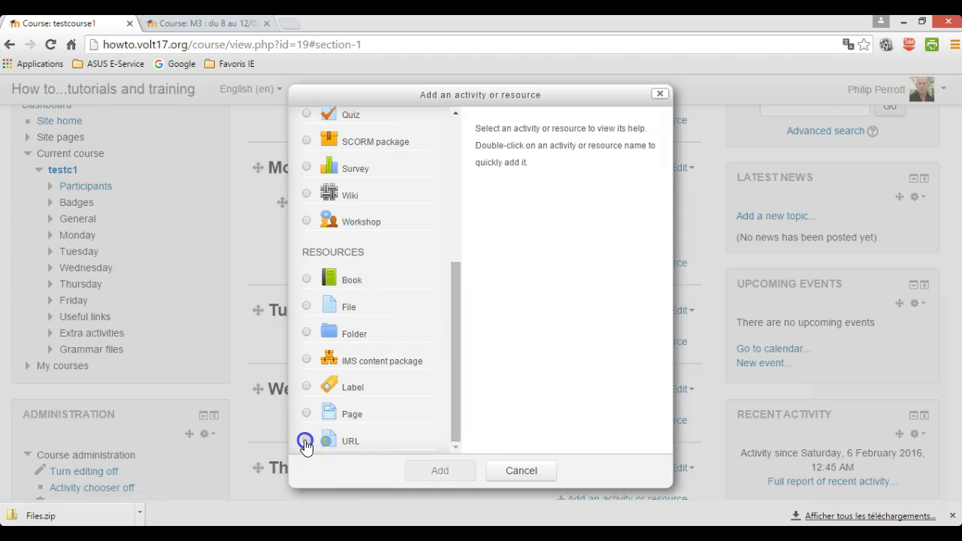
pyautogui.click(305, 442)
pyautogui.click(440, 474)
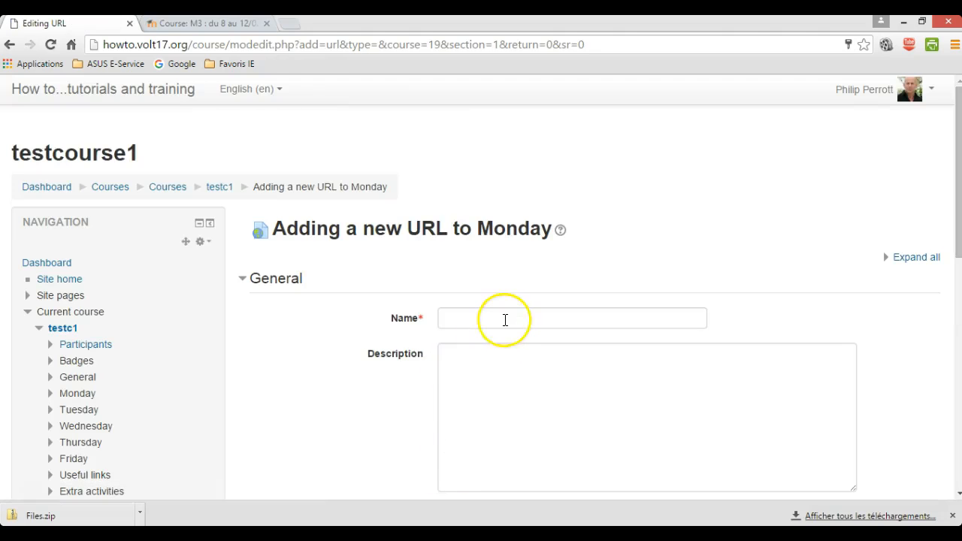
# Name the URL resource wordreference, set its external URL to wordreference.com, and save it, returning to the course.
pyautogui.click(503, 319)
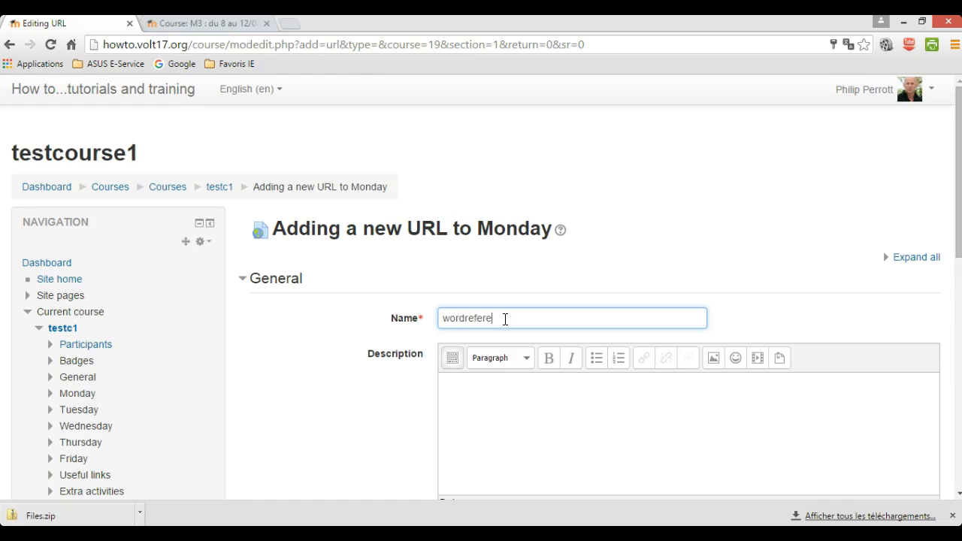
pyautogui.scroll(-2, 509, 307)
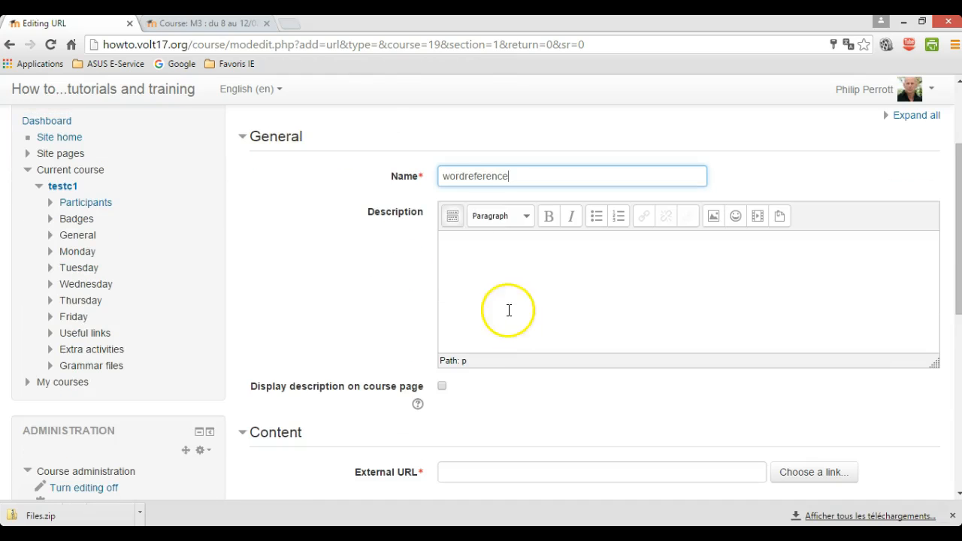
pyautogui.scroll(-1, 496, 240)
pyautogui.click(482, 402)
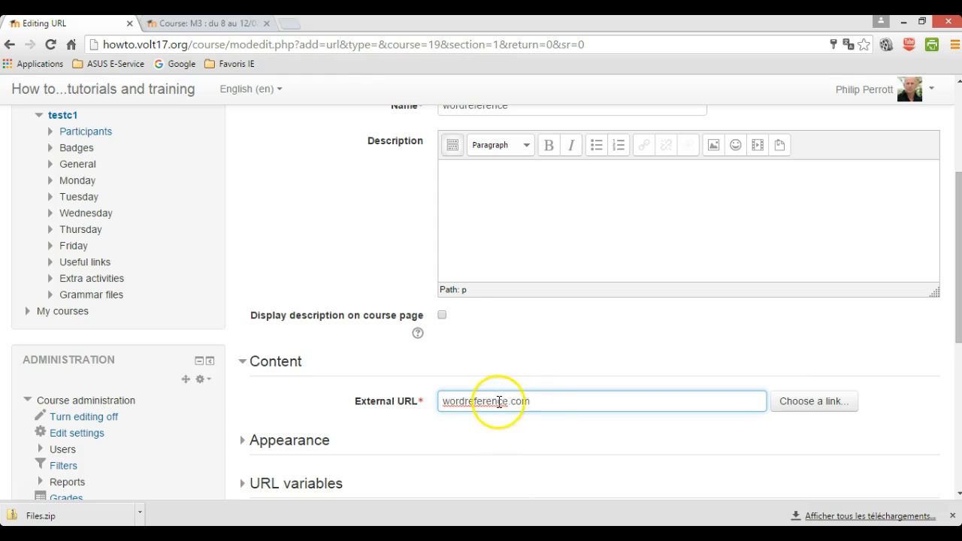
pyautogui.scroll(-2, 429, 423)
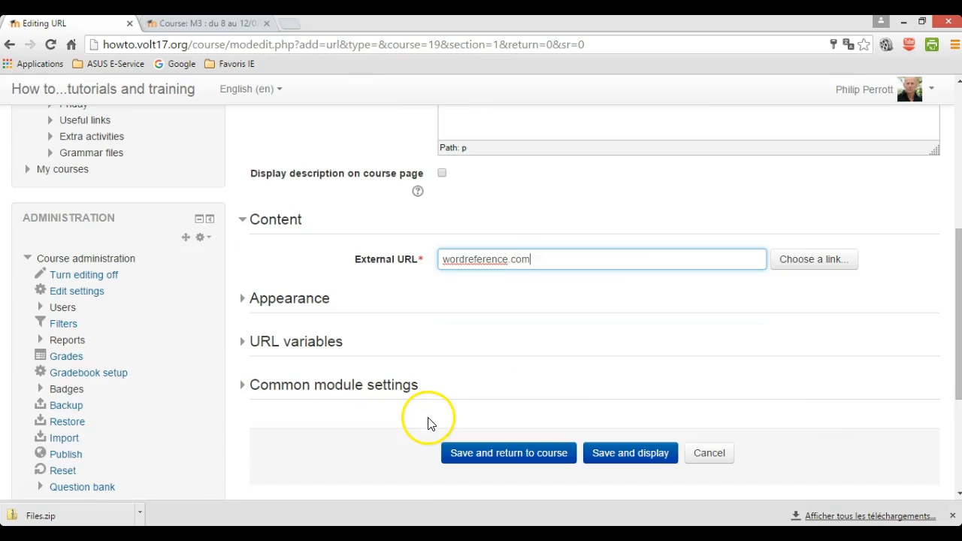
pyautogui.click(500, 459)
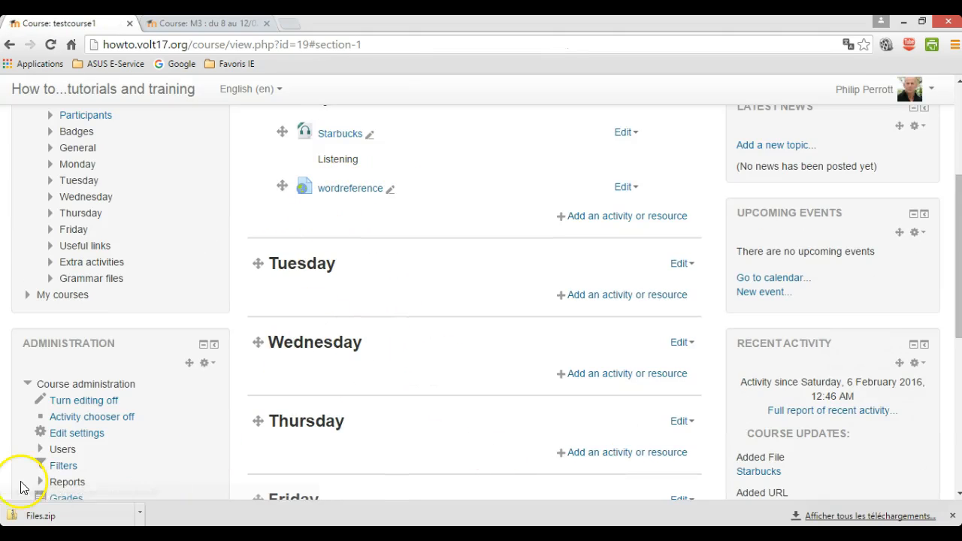
# Examine the editing options available for the Starbucks resource and for the whole Monday section.
pyautogui.scroll(2, 549, 492)
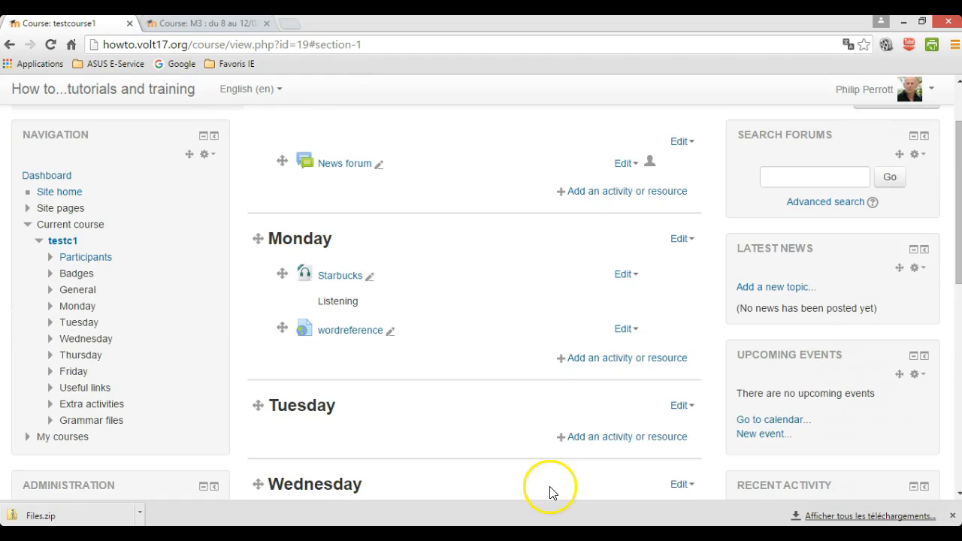
pyautogui.scroll(-1, 508, 374)
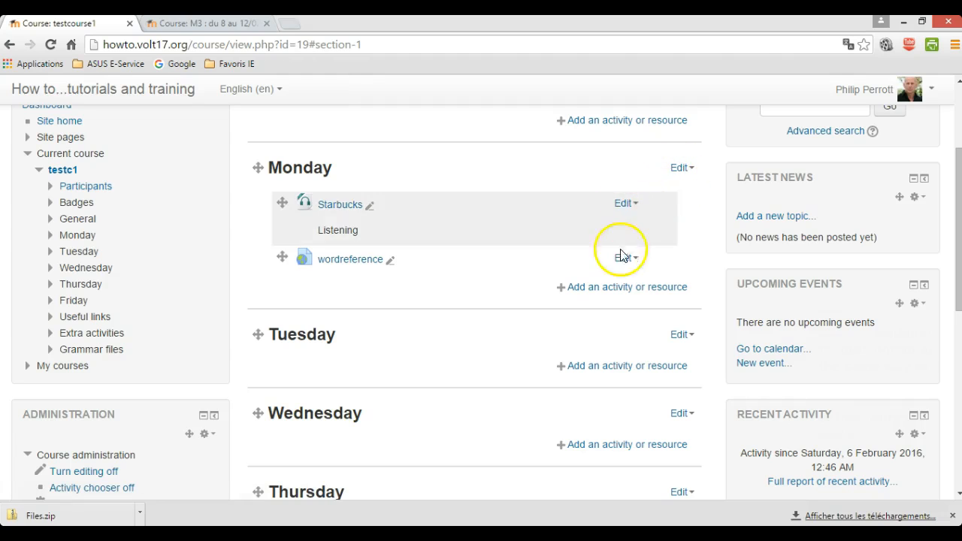
pyautogui.click(633, 204)
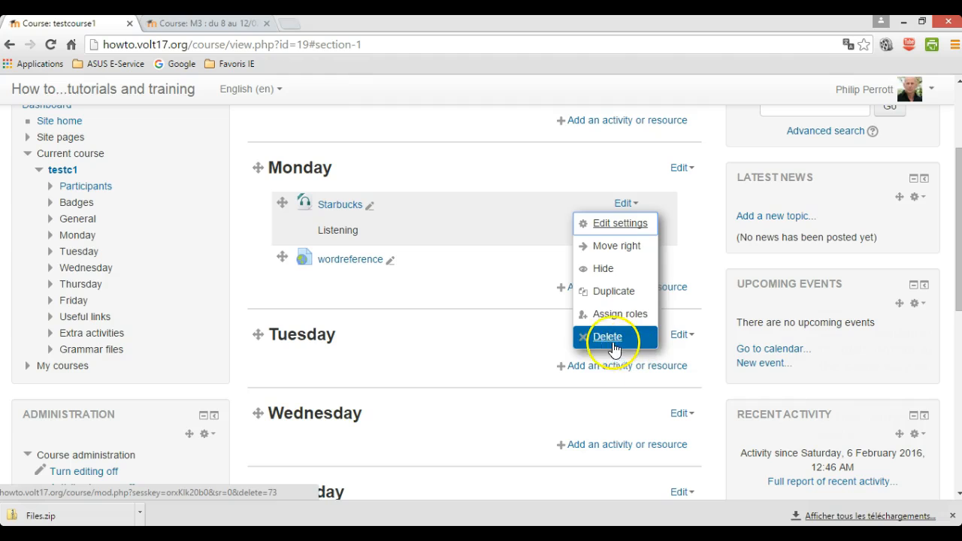
pyautogui.click(681, 169)
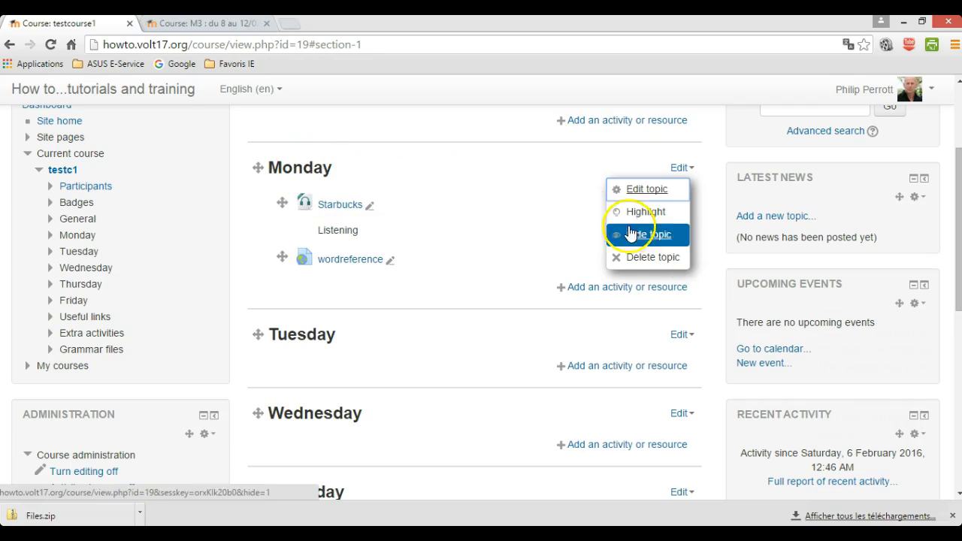
pyautogui.click(489, 258)
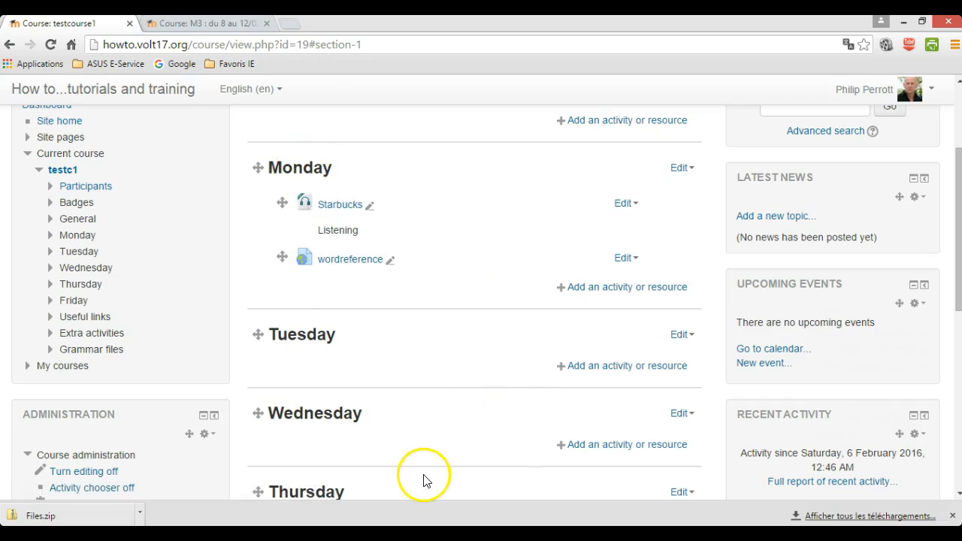
# Turn off editing for the course page, look over the sections, and minimize the browser window.
pyautogui.click(28, 496)
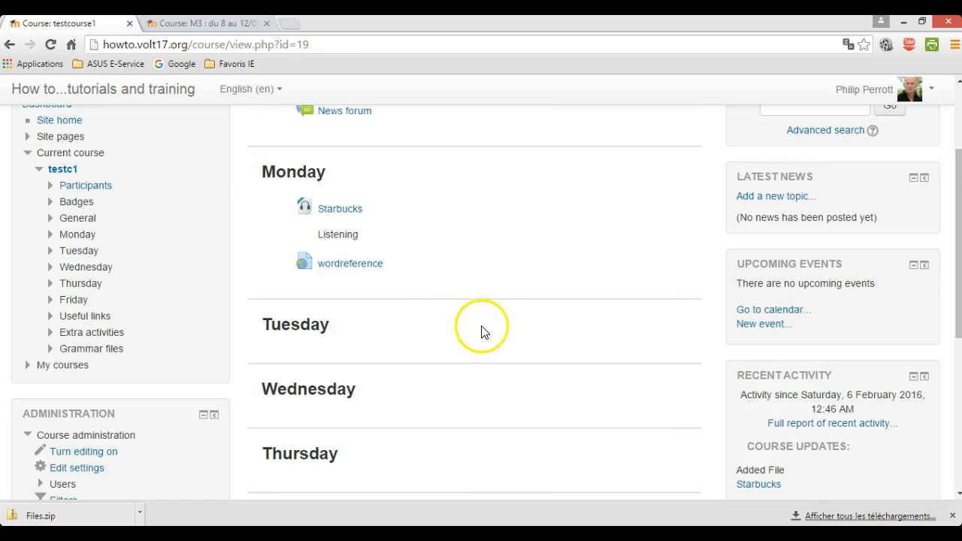
pyautogui.scroll(-1, 481, 335)
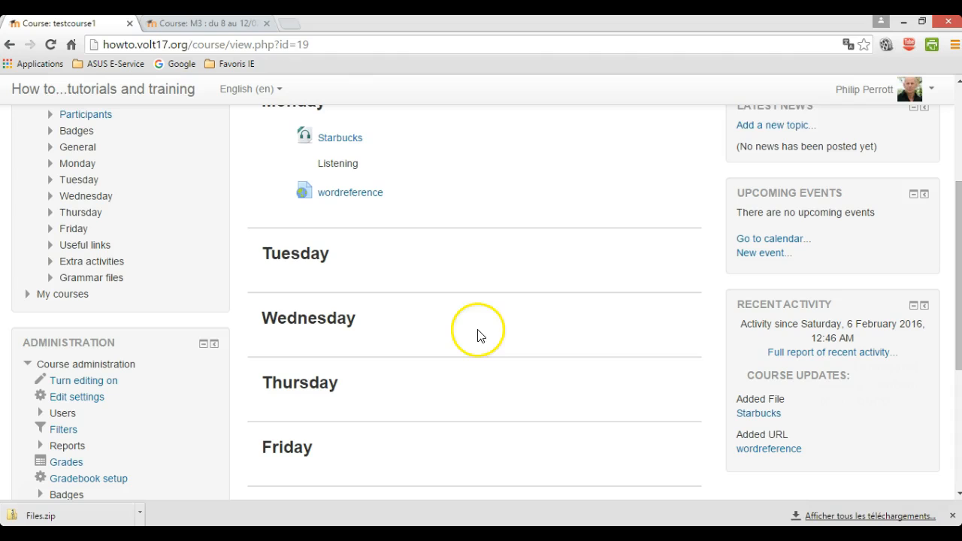
pyautogui.click(903, 21)
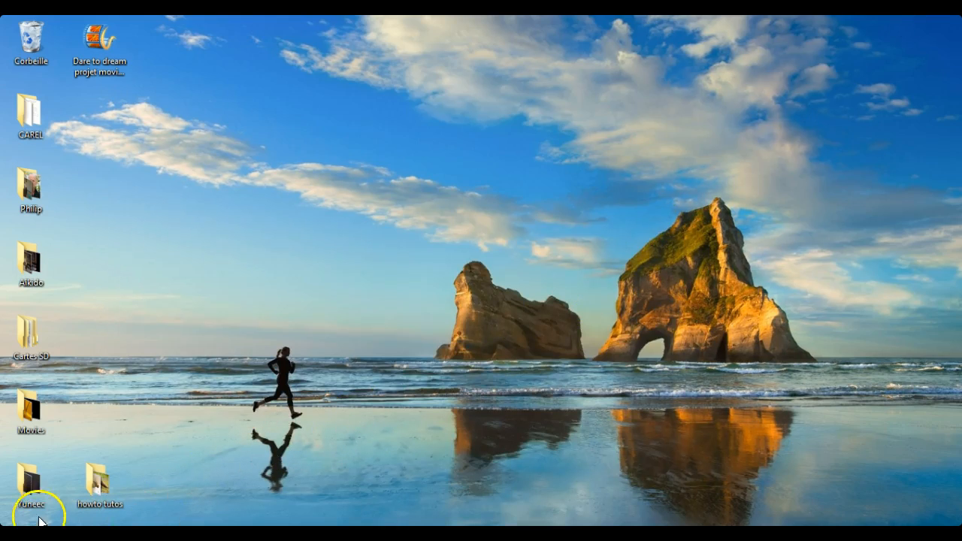